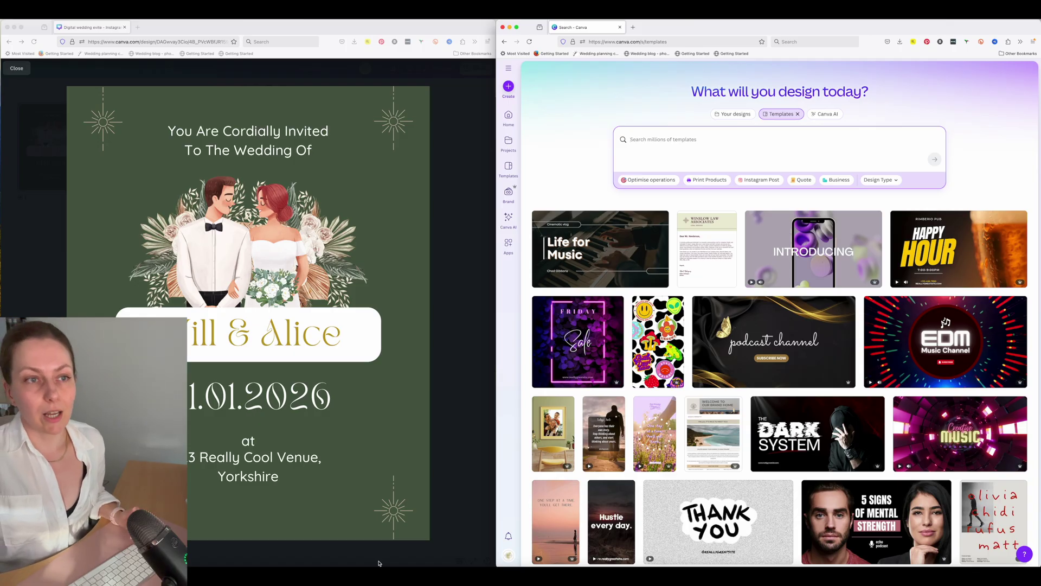
Step: Restart the full-screen preview of the finished two-page wedding evite and watch both pages
key("Escape")
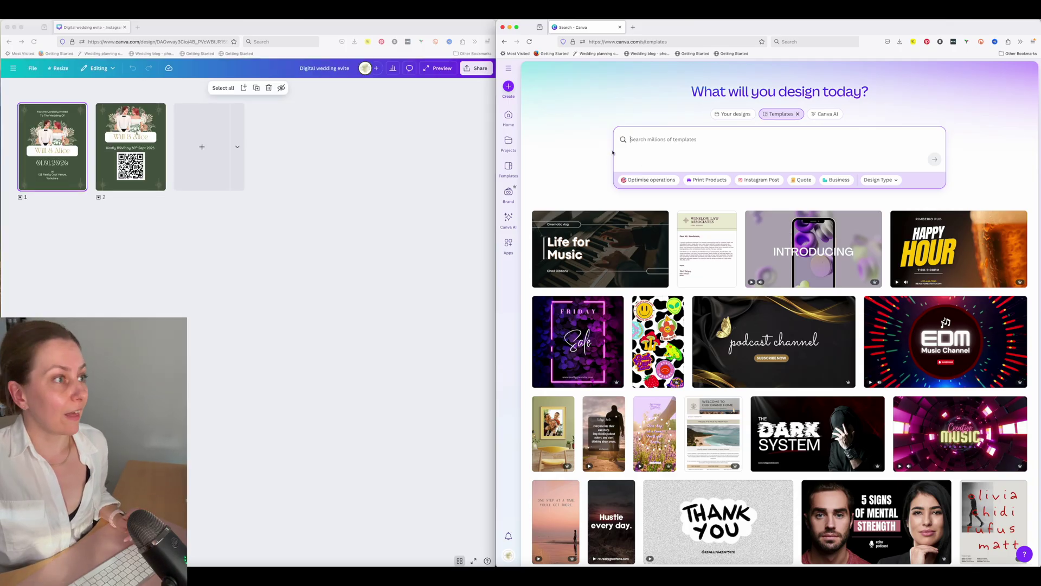
left_click(448, 496)
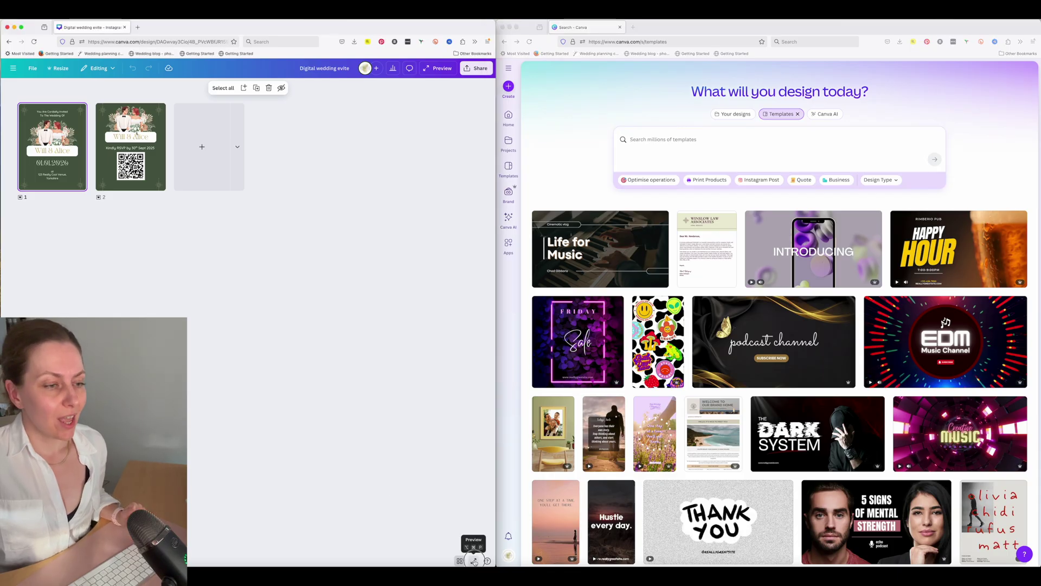
left_click(473, 559)
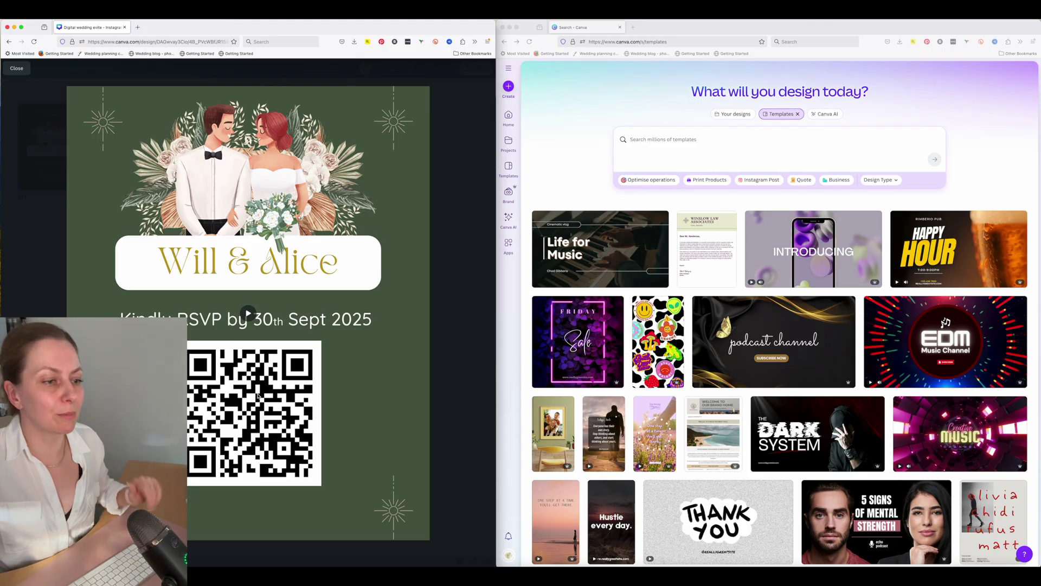
Step: Search the template library for "digital wedding invitations"
left_click(672, 141)
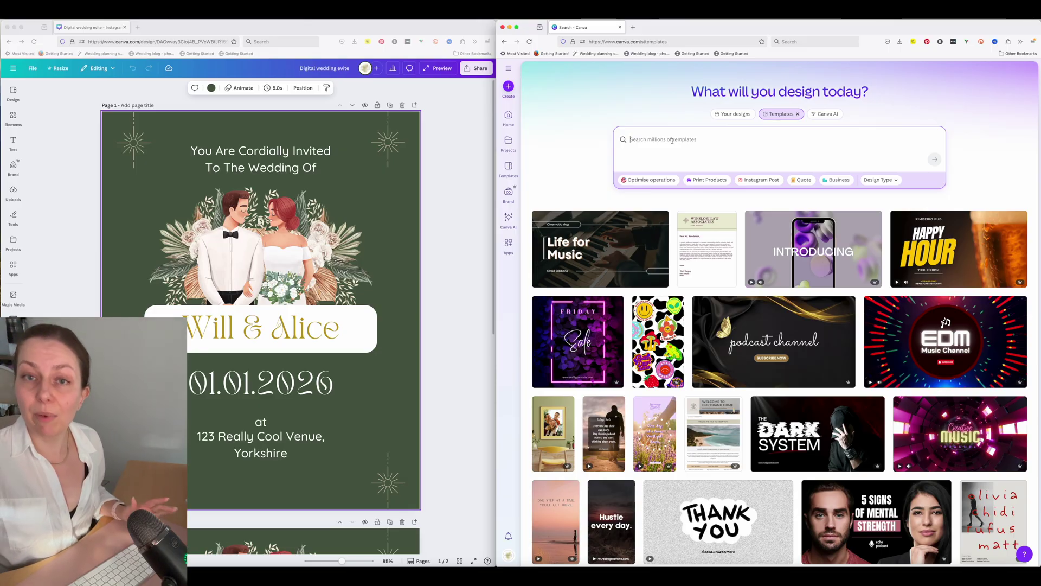
type("digital wedding invitations")
key("Return")
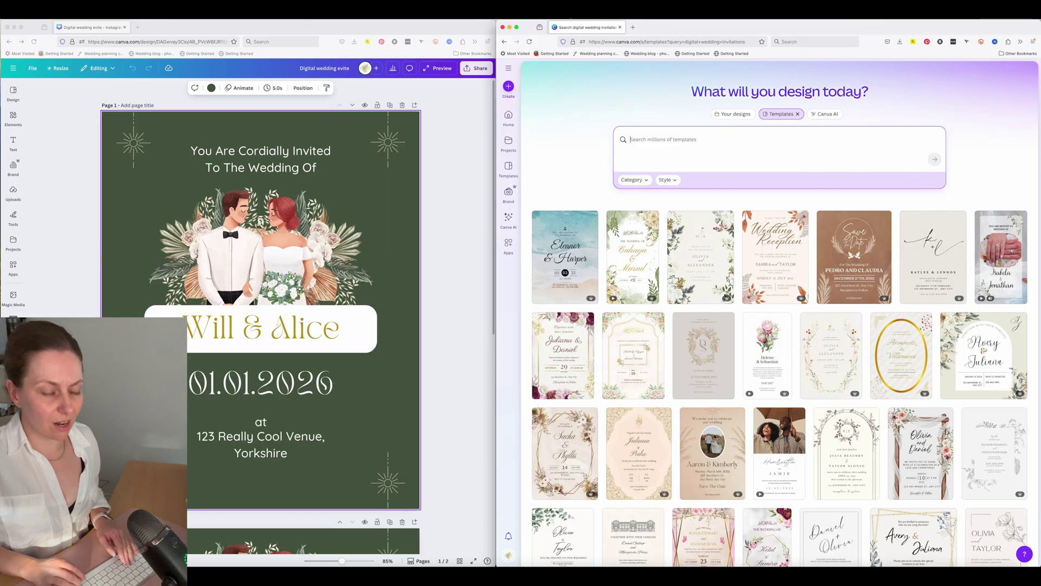
Step: Search the template library for "digital wedding evites"
type("digit")
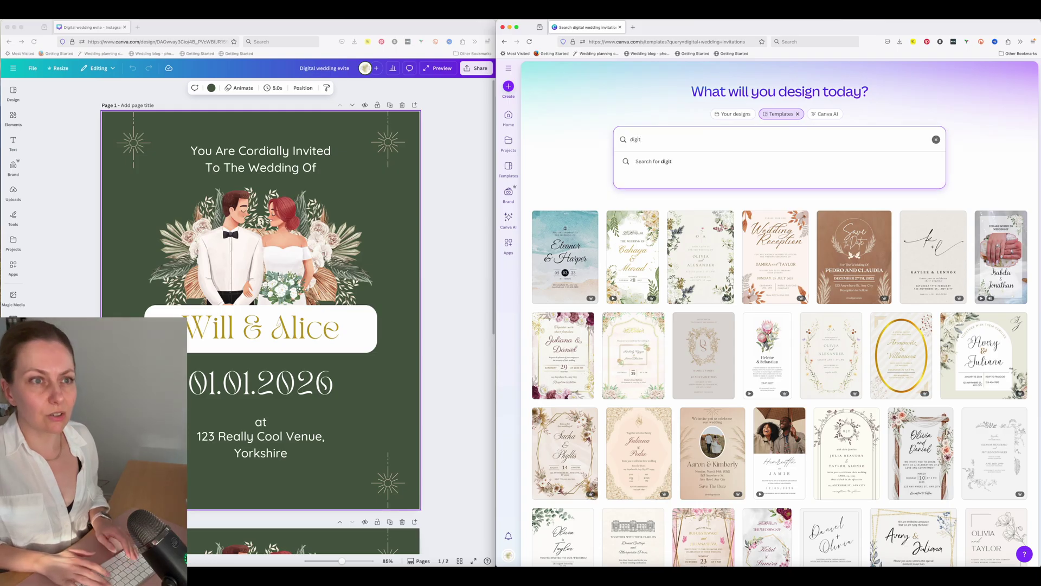
type("al wedding evites")
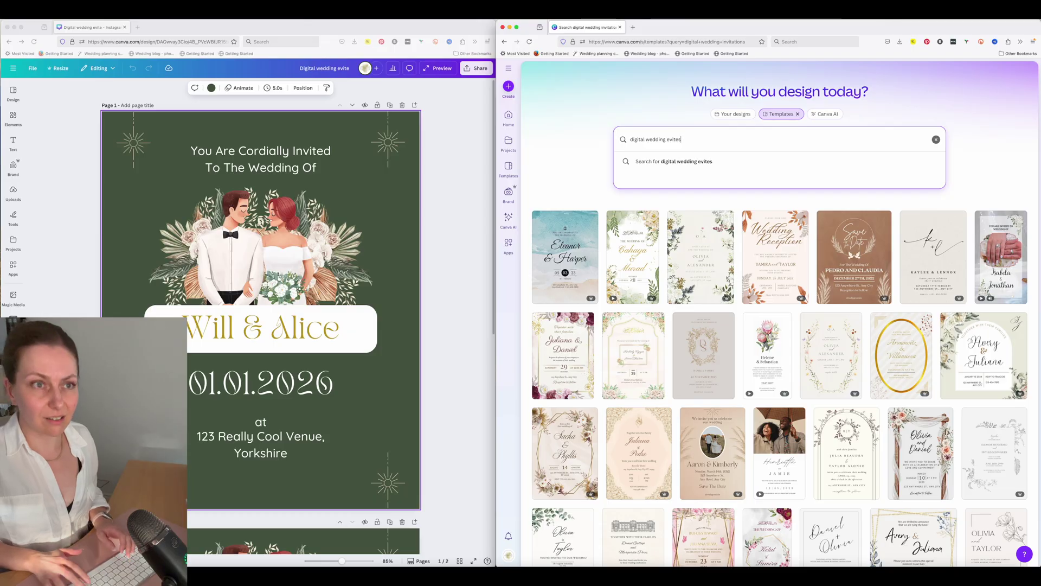
key("Return")
Step: Find the Green Bohemian Digital Invitation Wedding template with the illustrated couple and open it for customising
scroll(777, 229, "down", 3)
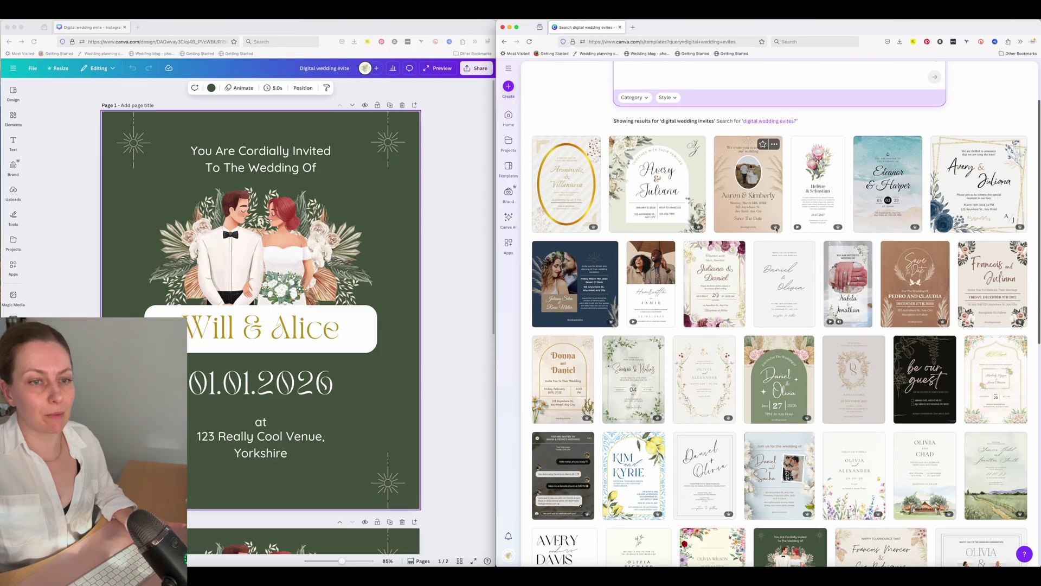
scroll(777, 229, "down", 2)
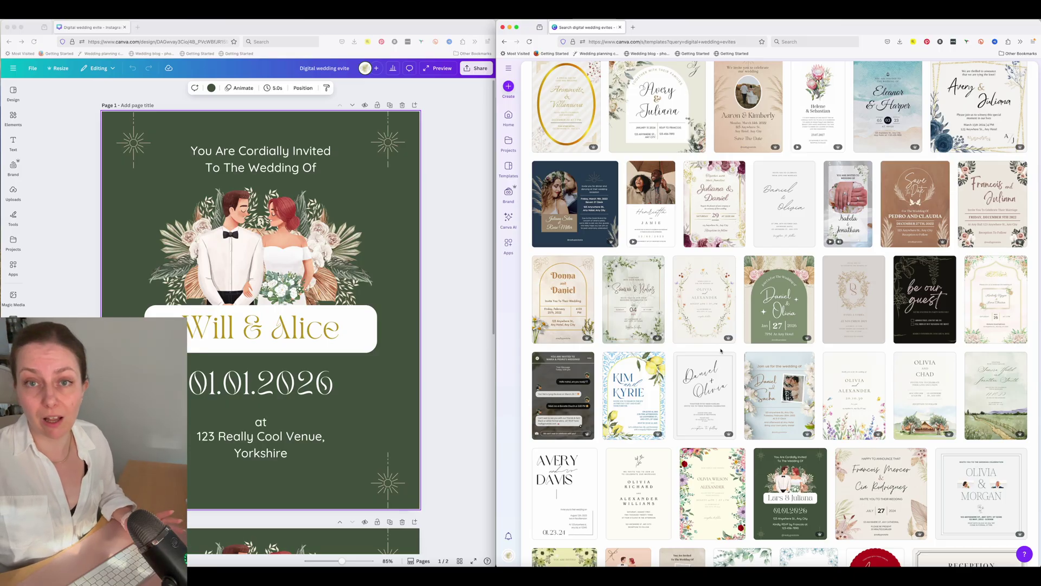
scroll(720, 351, "down", 1)
scroll(721, 351, "down", 3)
left_click(789, 364)
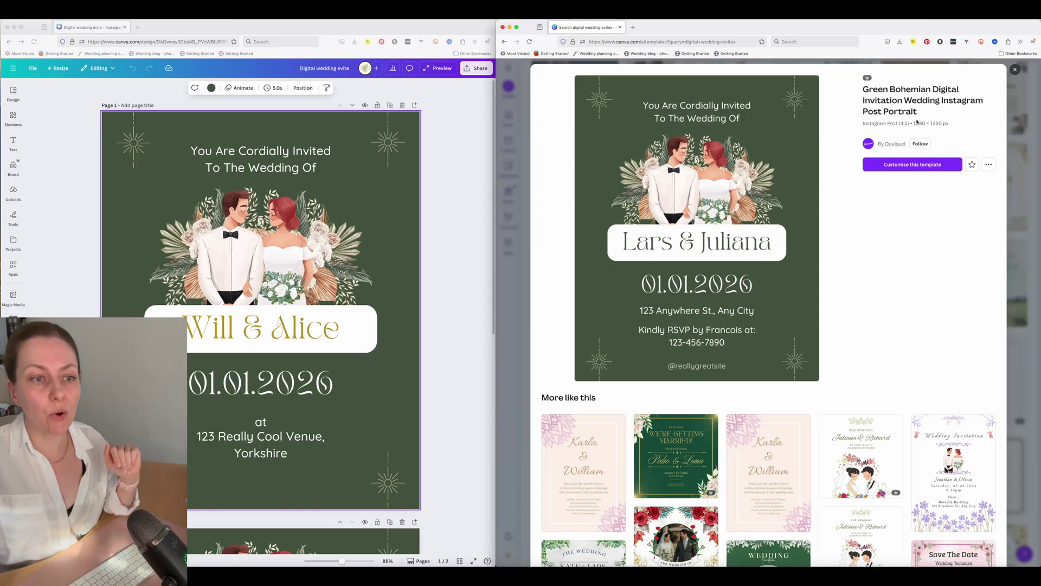
left_click(895, 163)
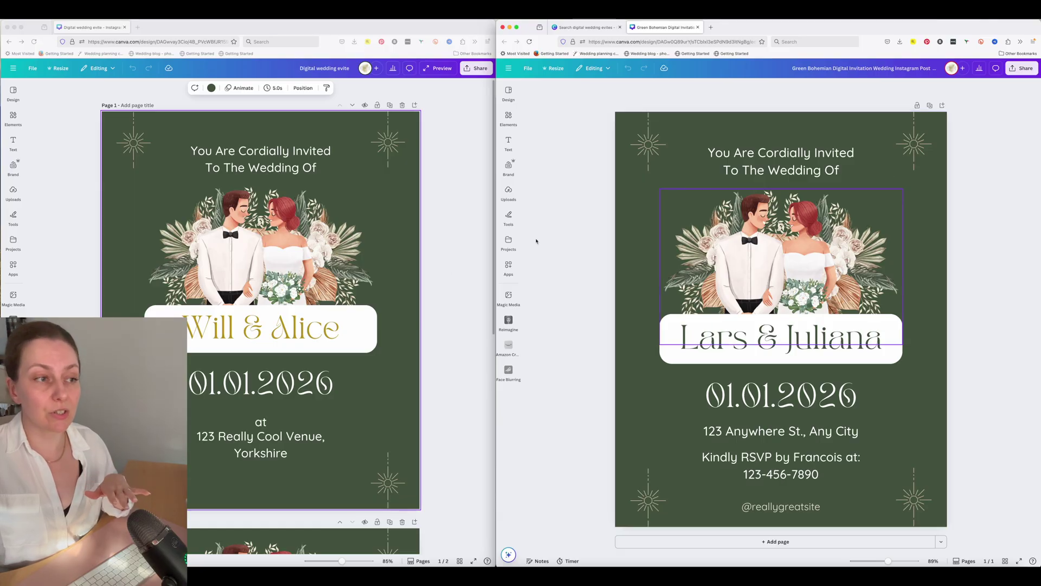
Step: Review both pages of the finished evite as a reference, including the RSVP page with its QR code
left_click(388, 266)
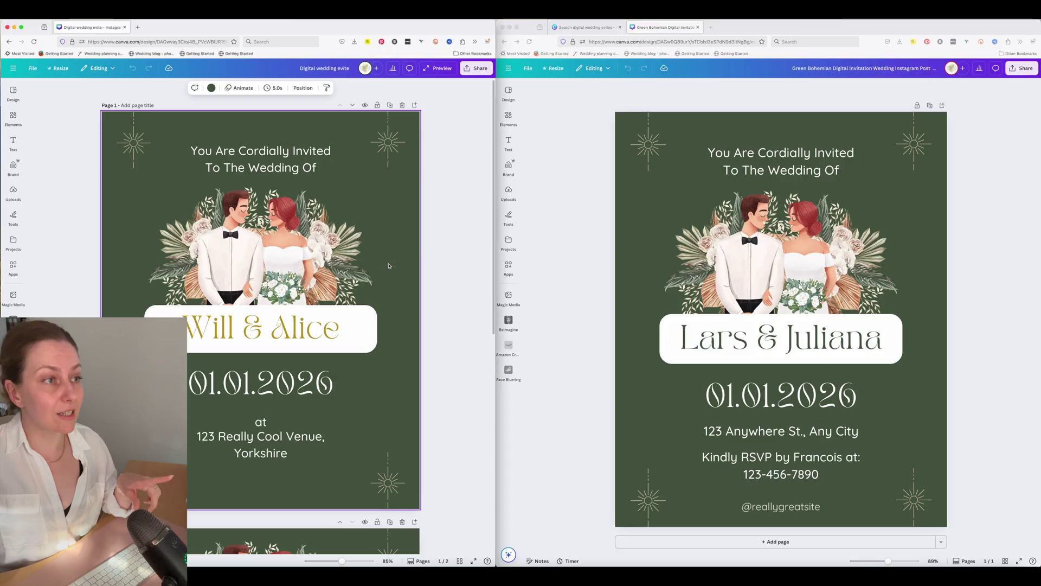
scroll(239, 266, "down", 3)
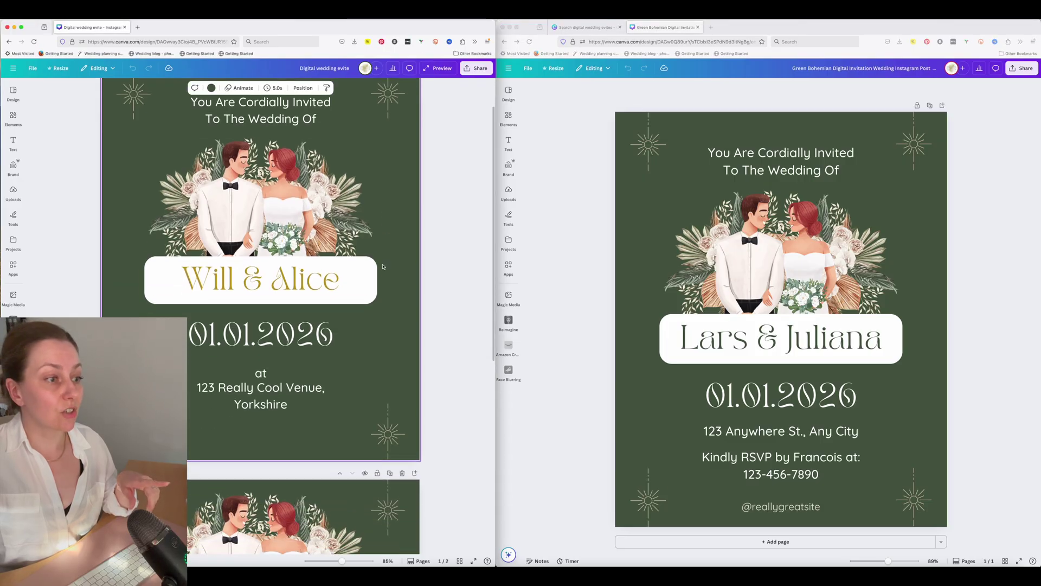
scroll(383, 266, "down", 10)
scroll(326, 326, "up", 1)
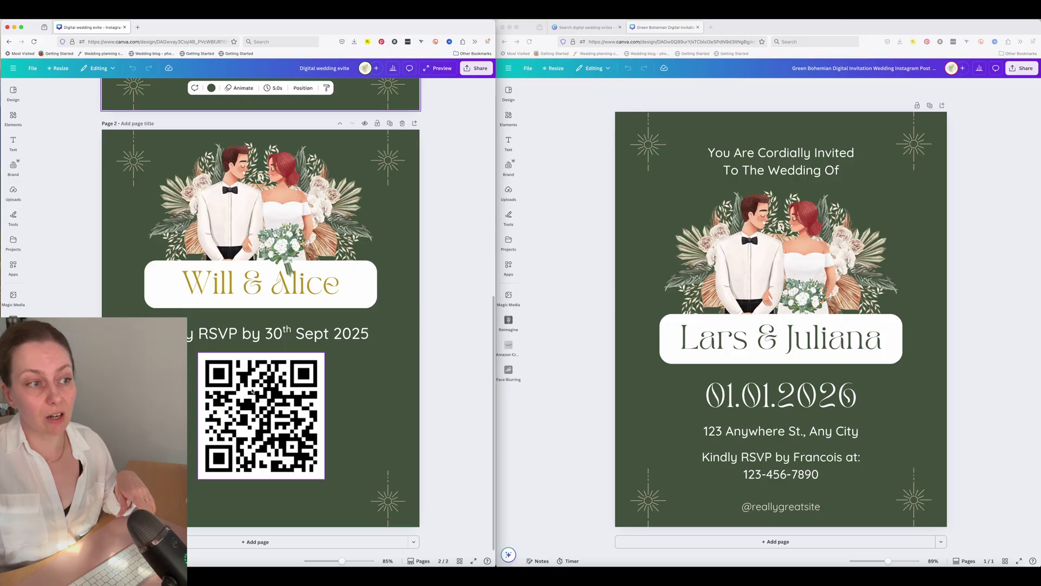
scroll(325, 228, "up", 8)
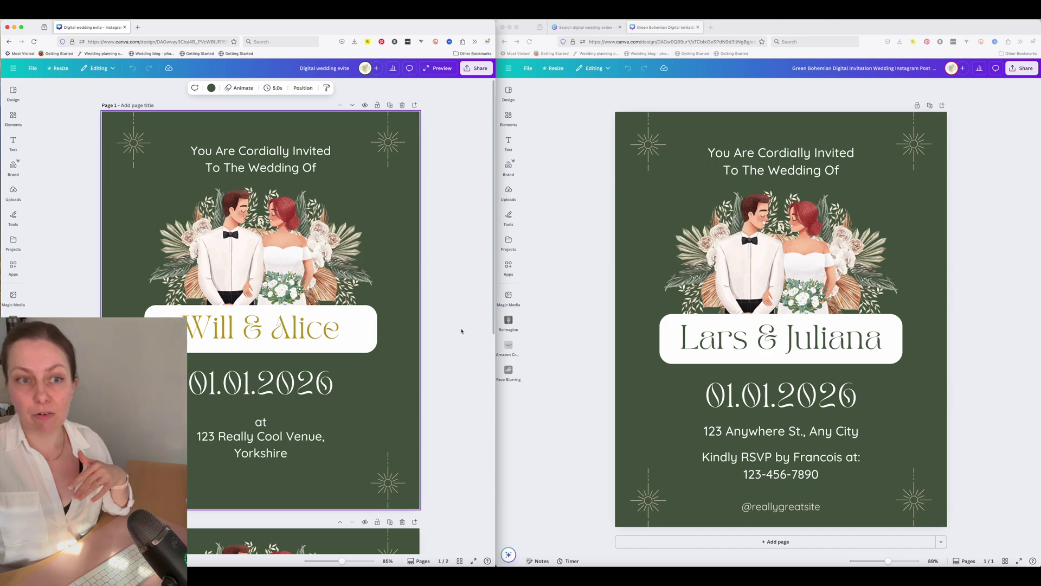
left_click(718, 343)
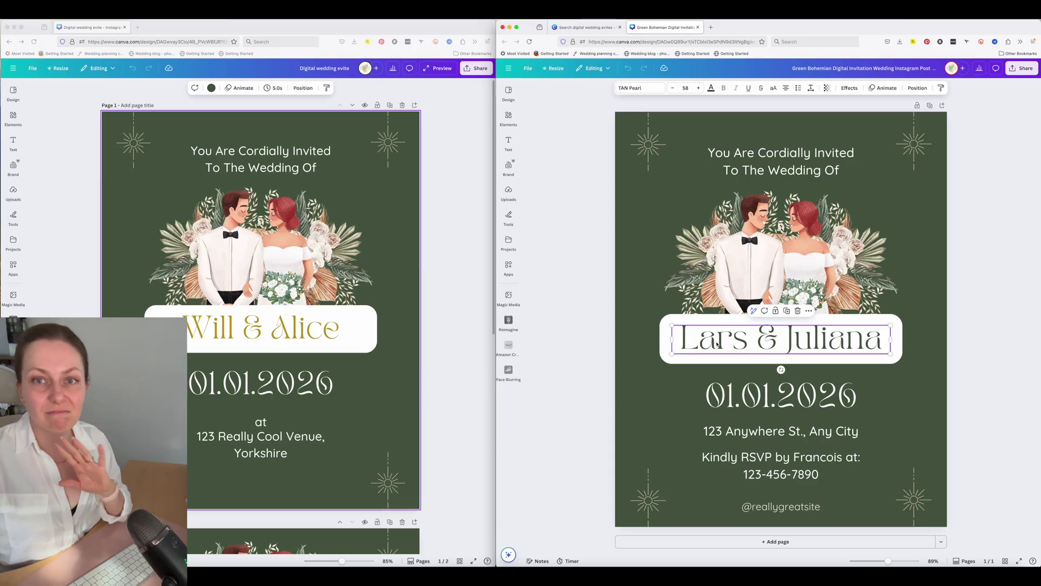
double_click(717, 343)
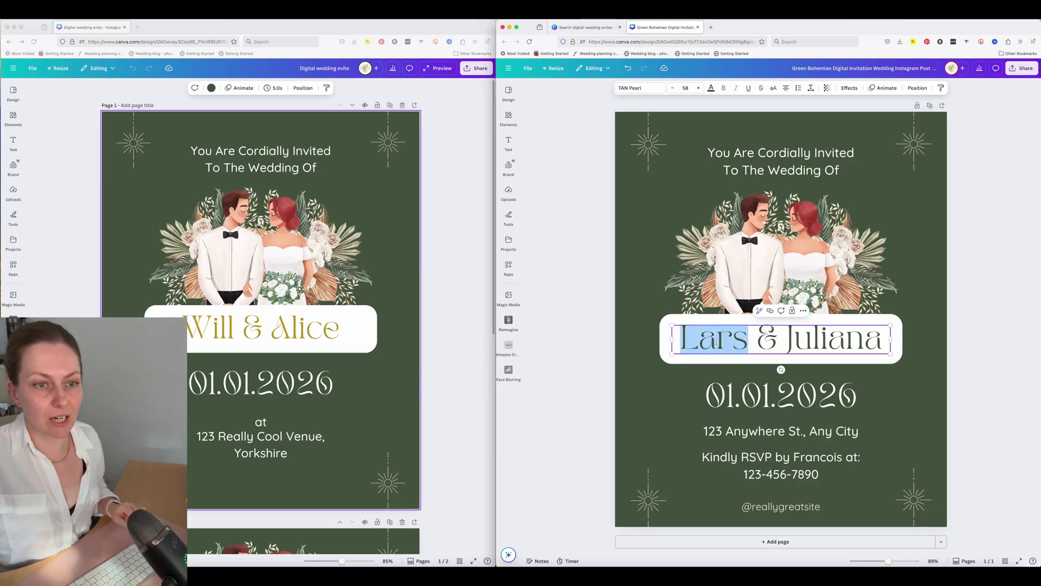
key("Escape")
key("Escape")
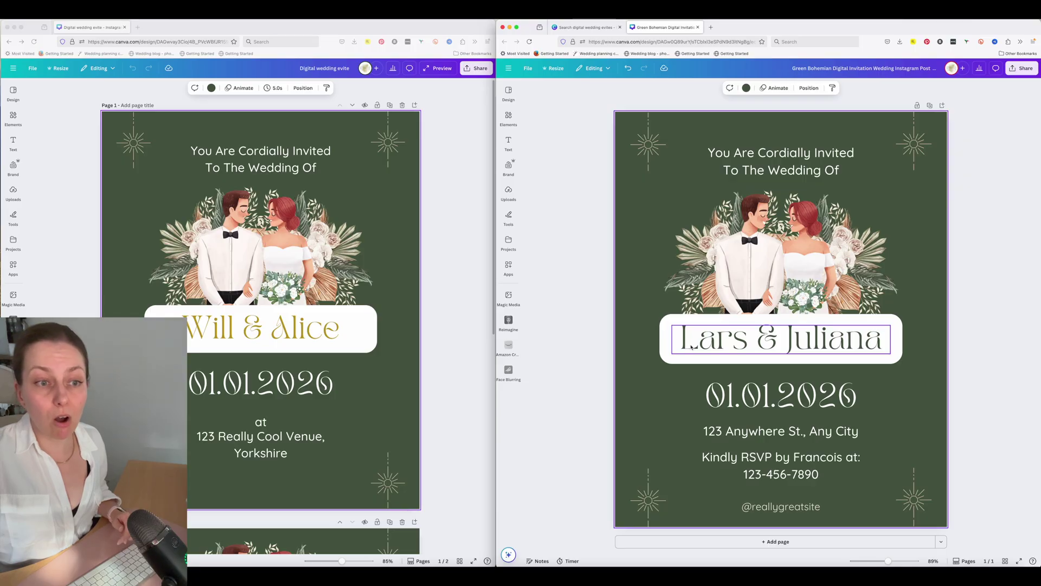
Step: Replace the placeholder couple's names in the white banner with the couple's names from the reference evite
left_click(691, 348)
triple_click(683, 341)
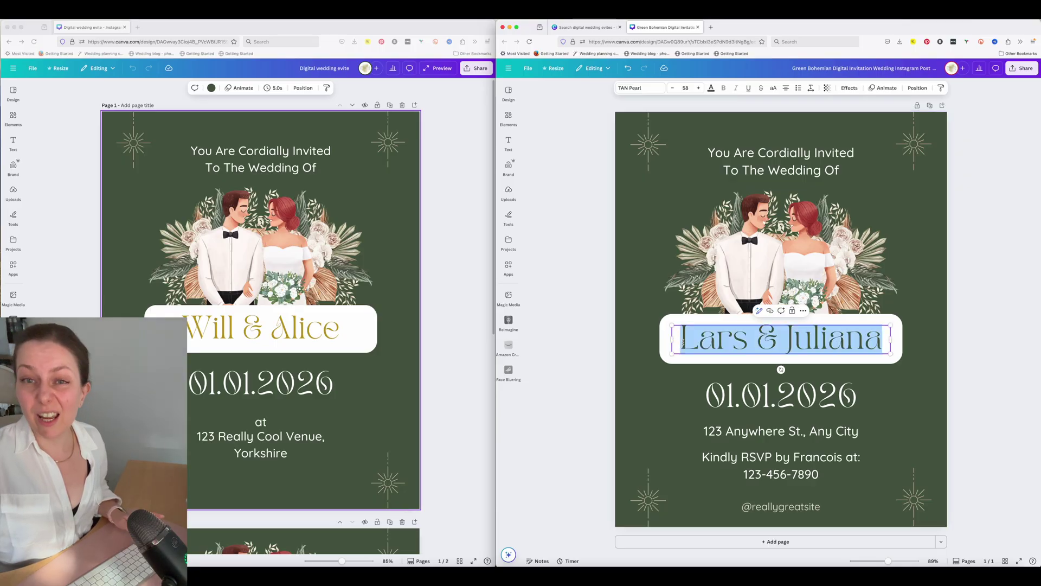
type("Wi")
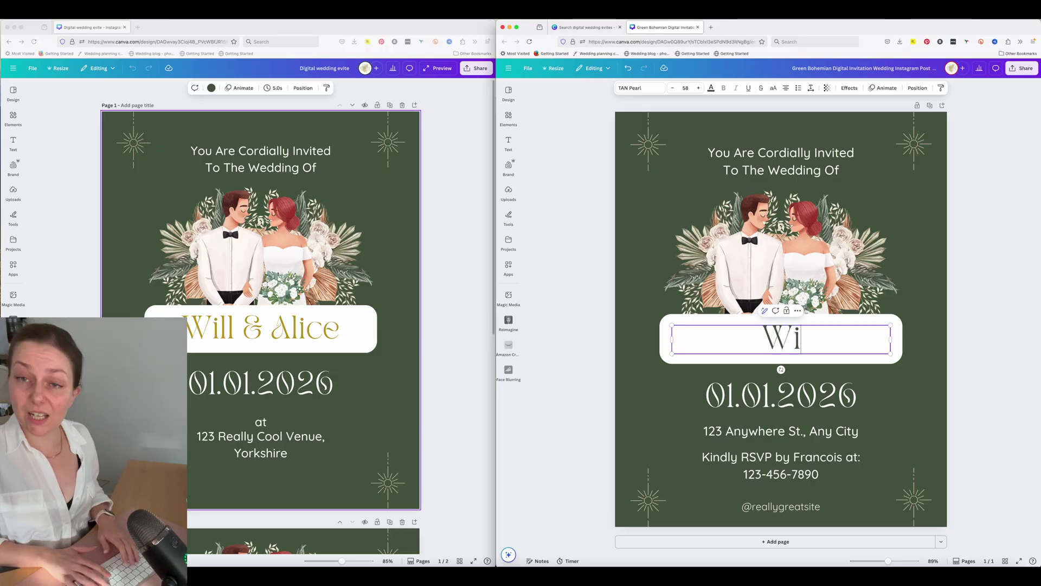
type("ll")
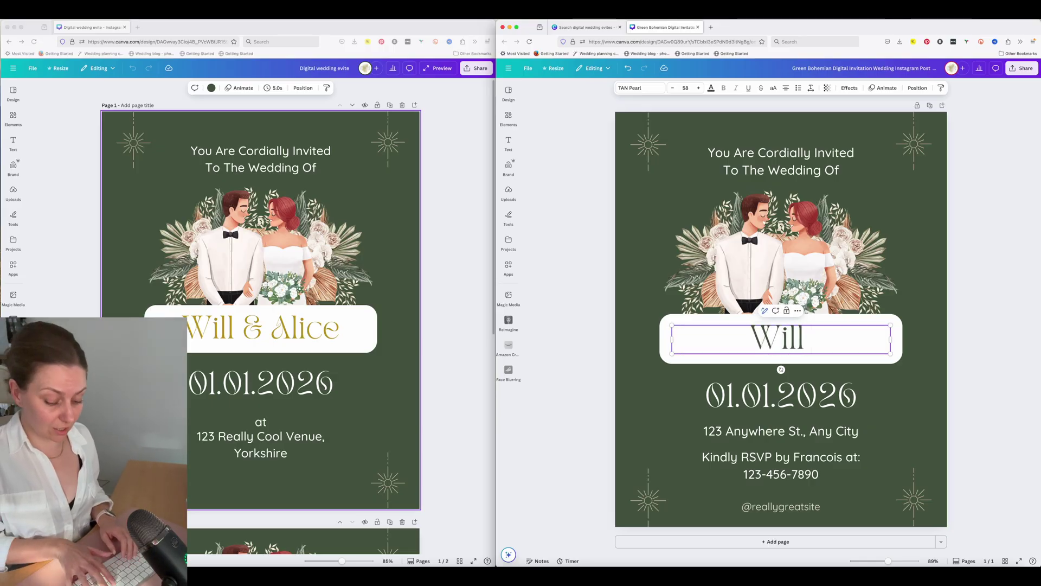
type(" & Ali")
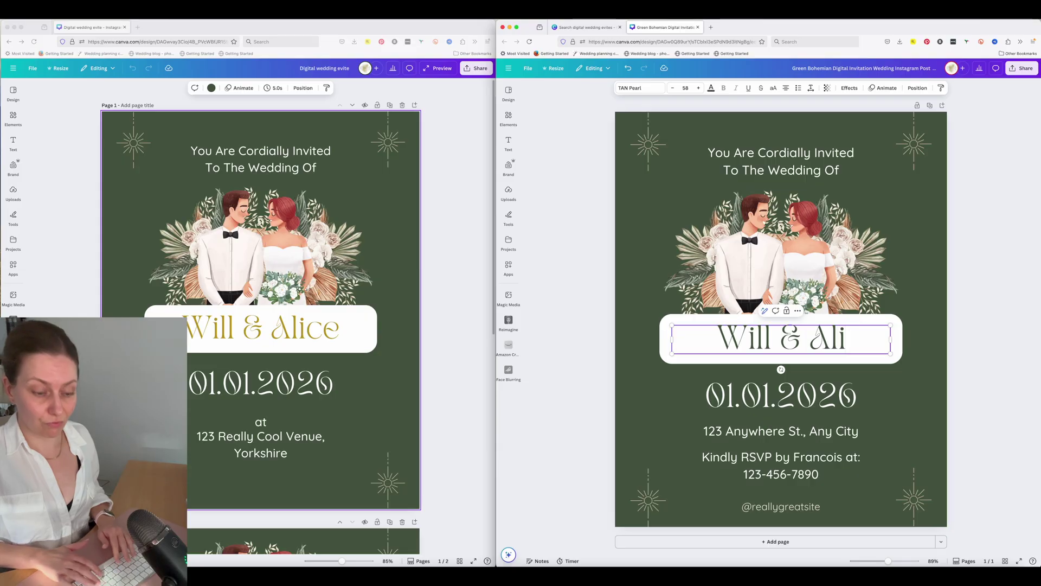
type("ce")
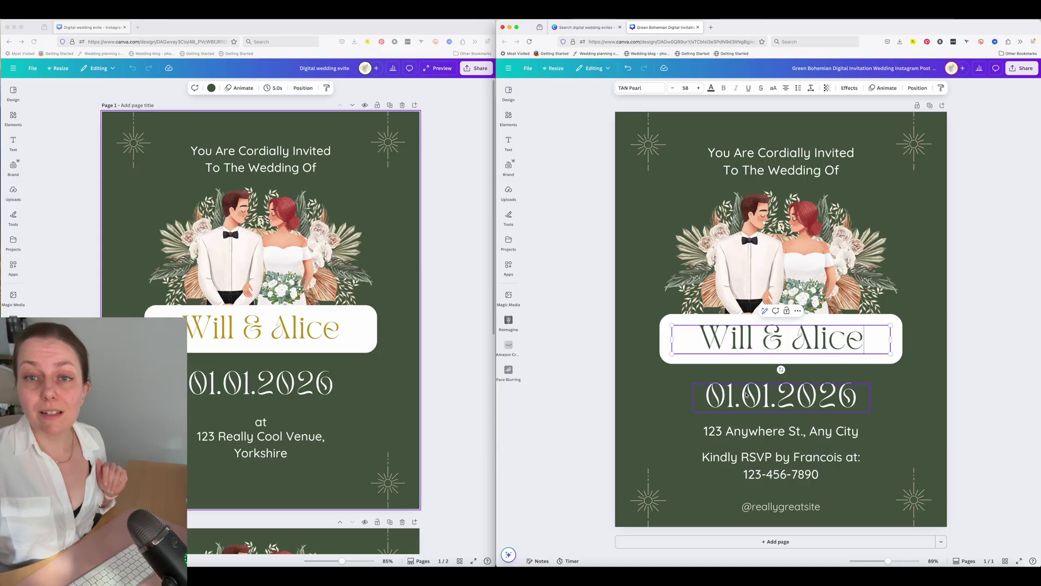
Step: Replace the placeholder address below the date with the venue address from the reference evite
left_click(715, 434)
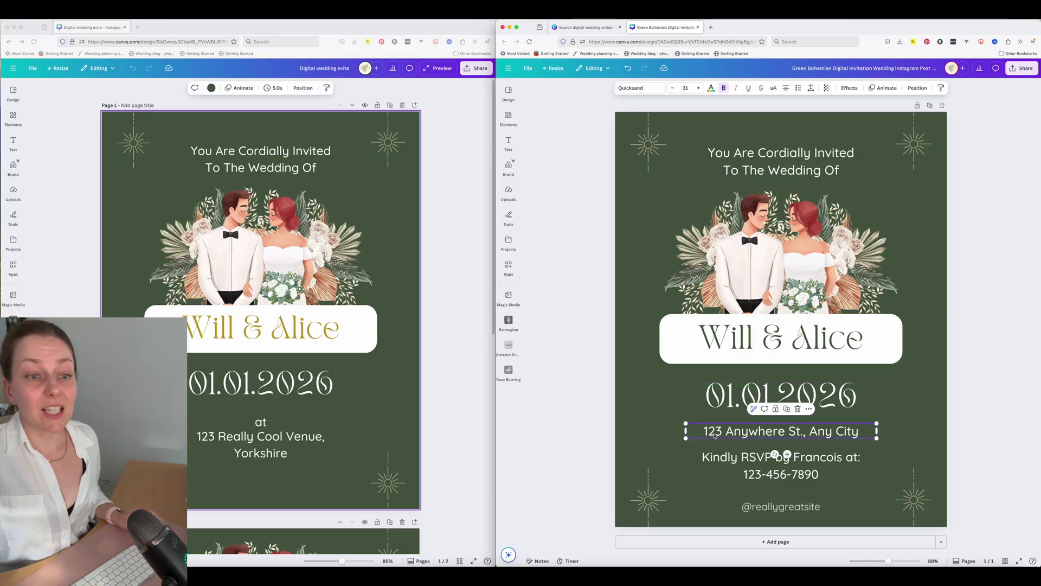
left_click(715, 433)
key("ctrl+a")
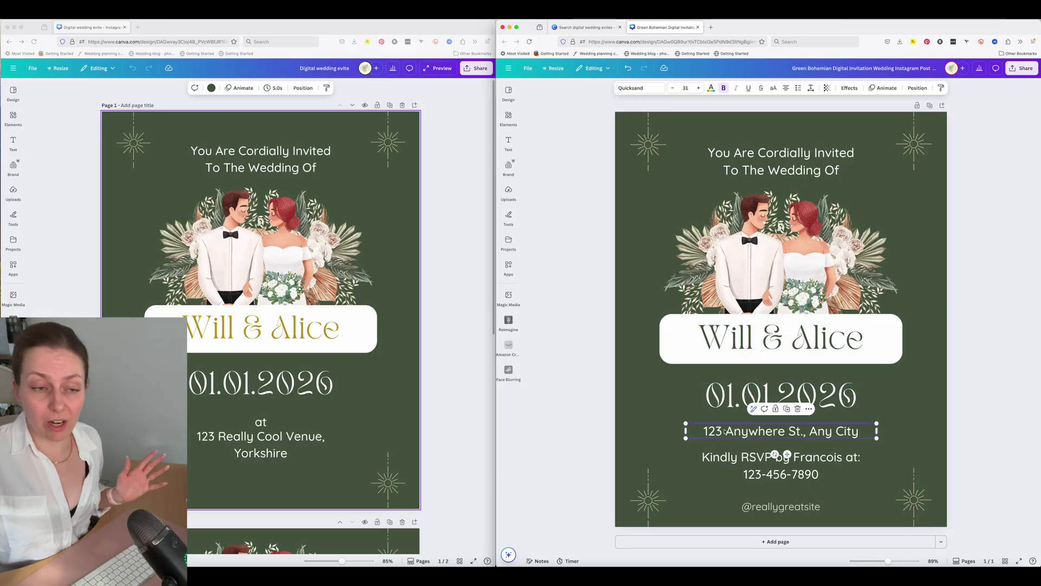
type("123 Really Cool Venue, Yorkshire")
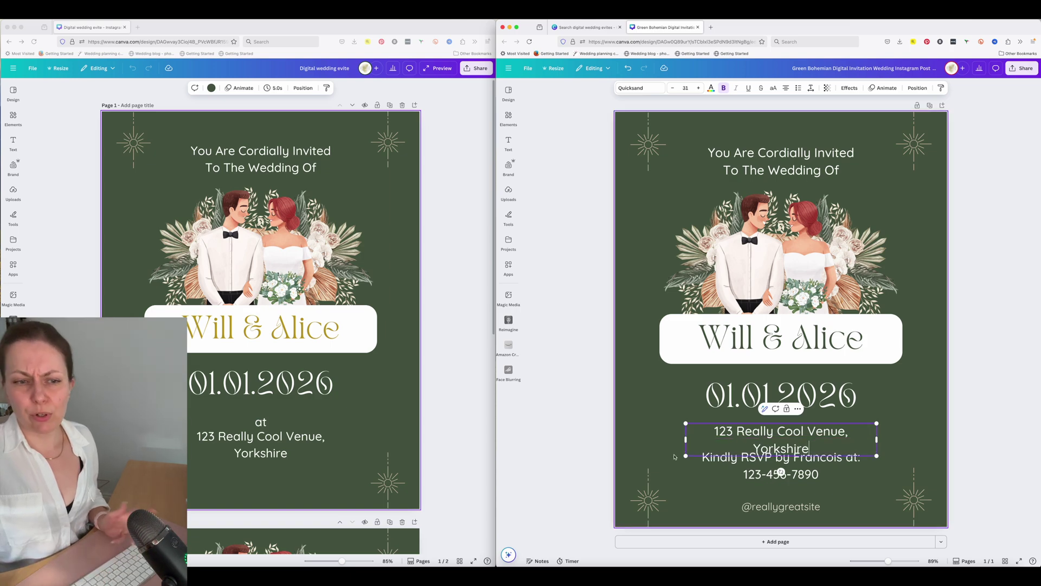
Step: Delete the RSVP contact text overlapping the venue address
left_click(711, 471)
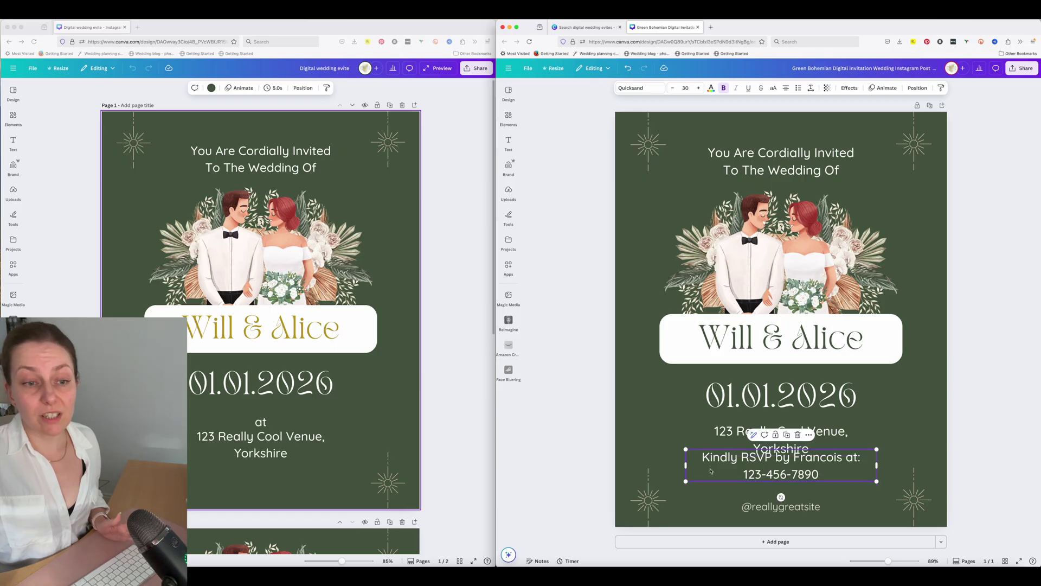
left_click_drag(711, 471, 708, 479)
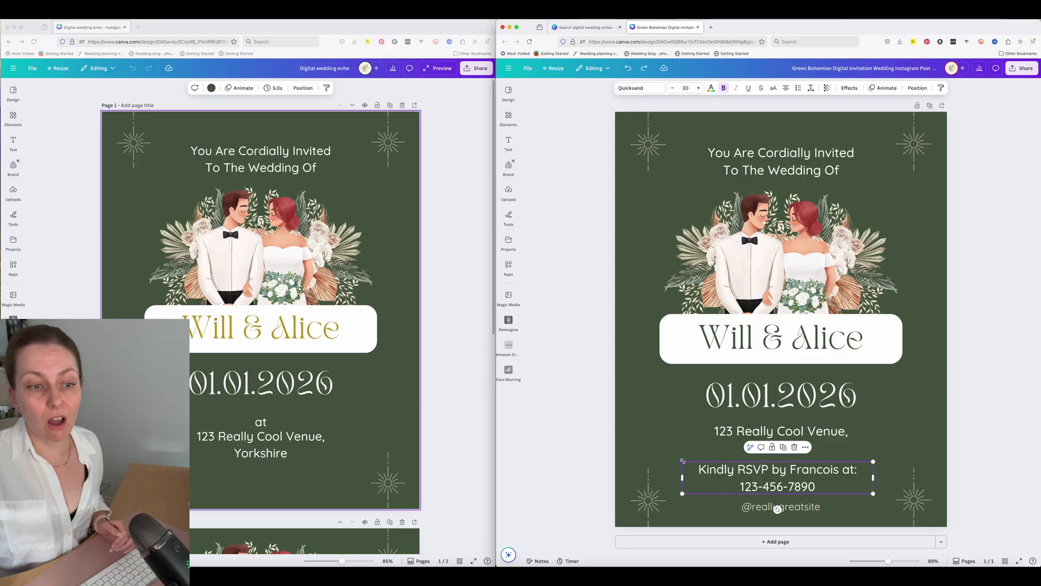
key("Delete")
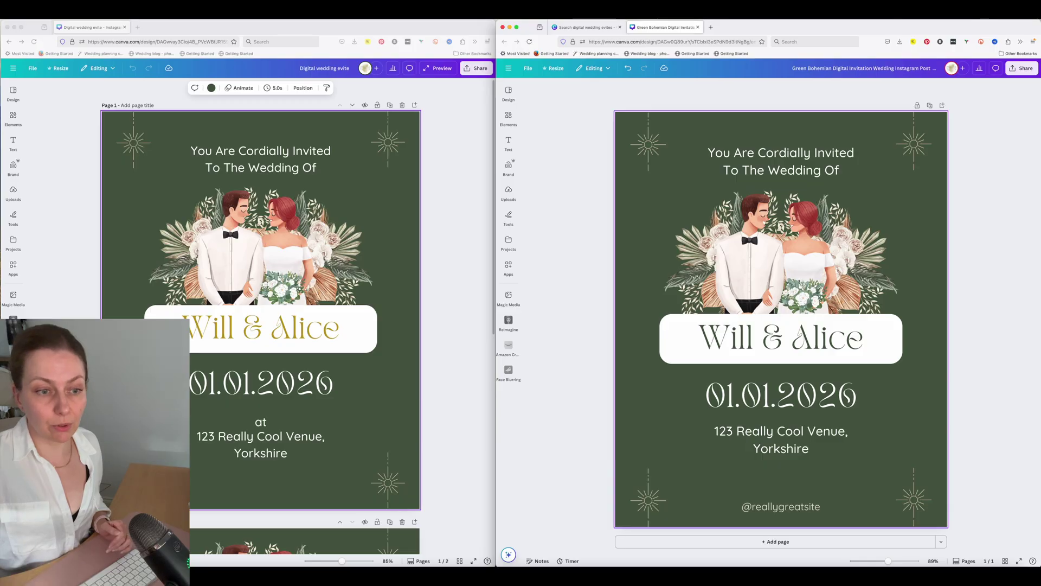
Step: Move the venue text slightly lower and add a separate line reading "at" above the address
left_click(736, 441)
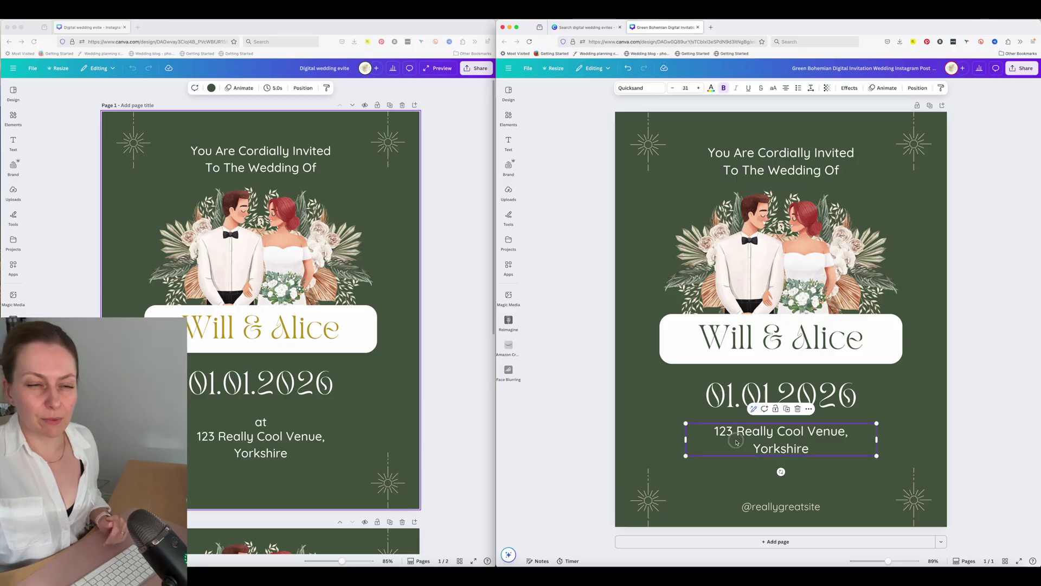
left_click_drag(736, 442, 735, 450)
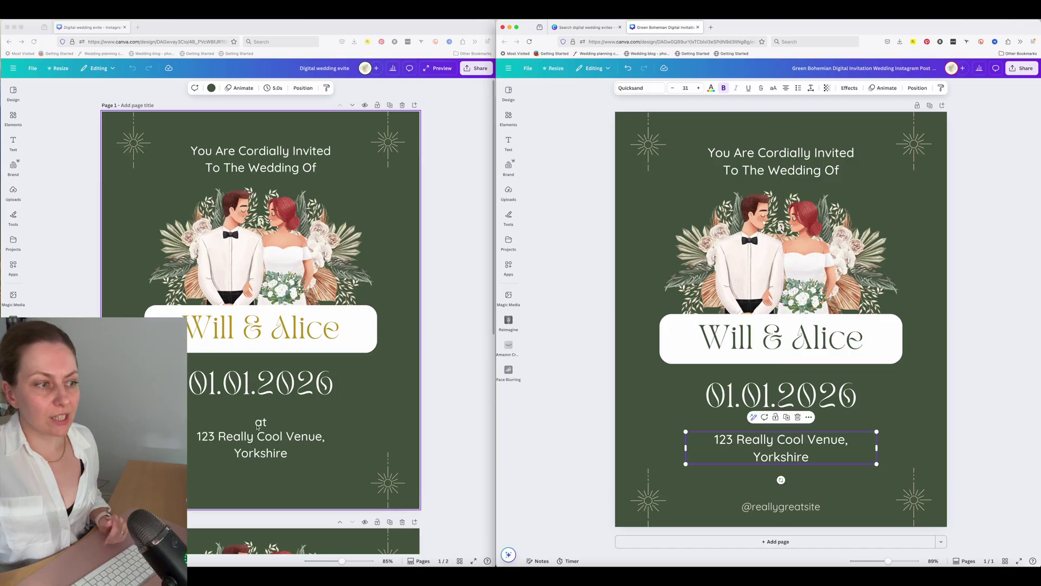
left_click(709, 443)
type("at")
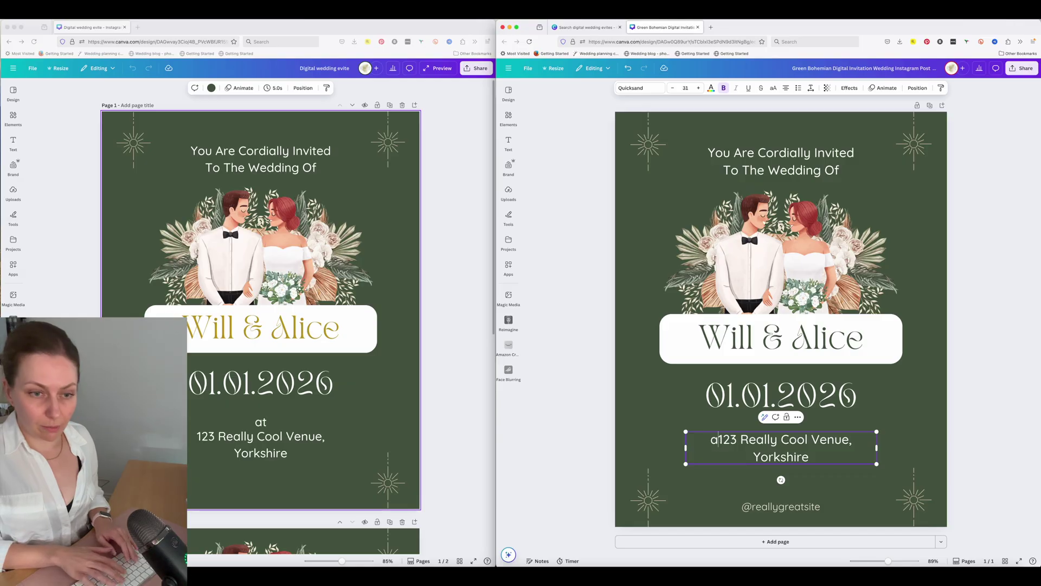
key("Return")
Step: Delete the placeholder social media handle at the foot of the invitation
left_click(750, 509)
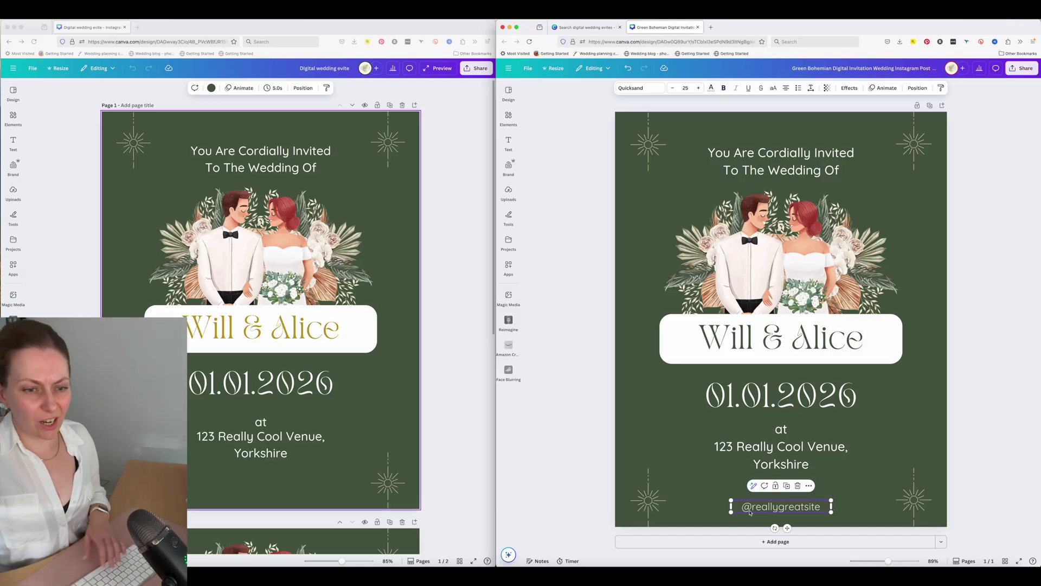
key("Delete")
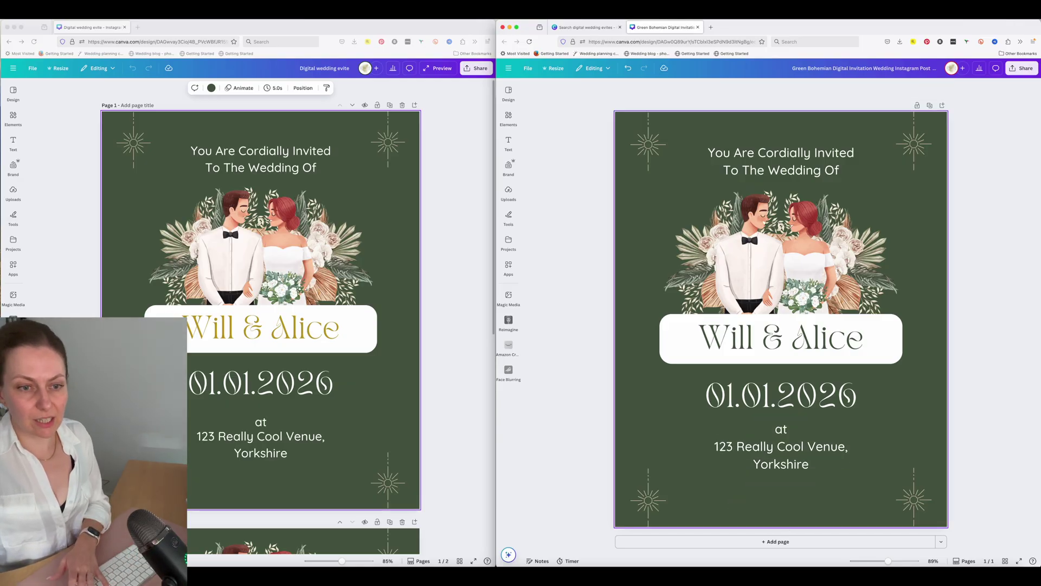
Step: Recolour the couple's names with the dark gold from the "Four-layered Cake" palette, found by searching the text colours for "gold"
left_click(719, 344)
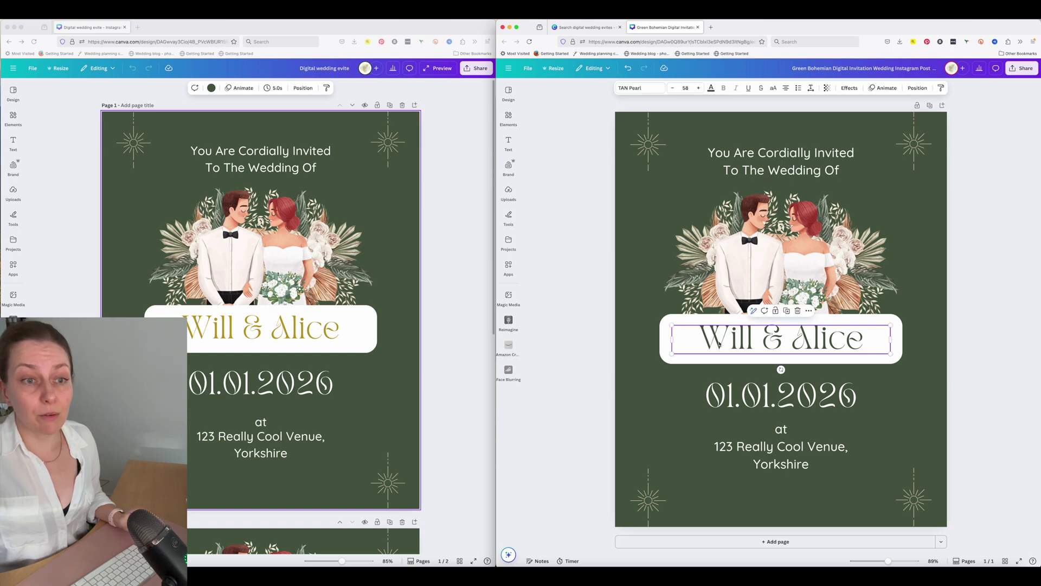
left_click(689, 343)
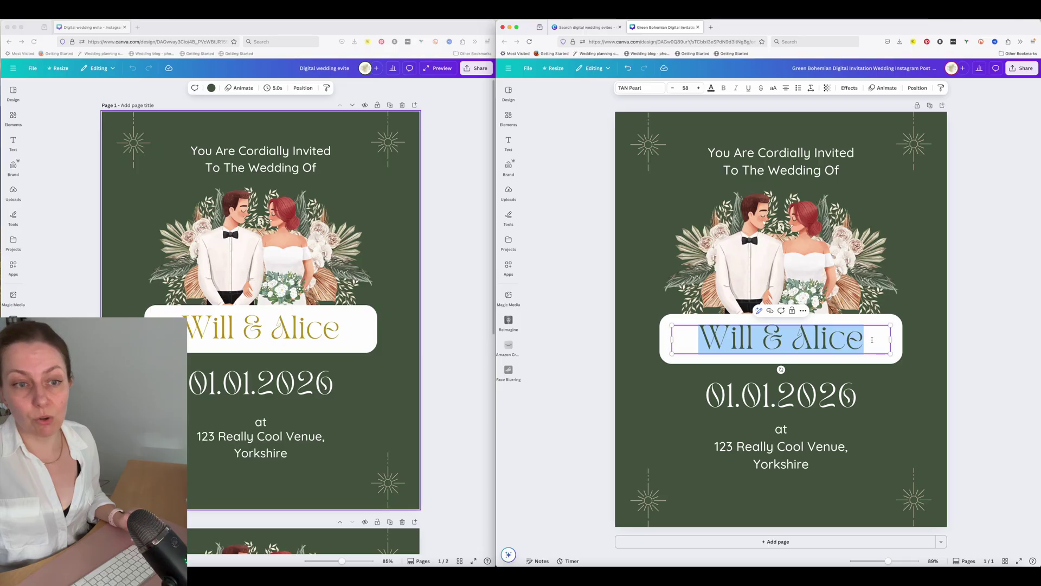
left_click(710, 89)
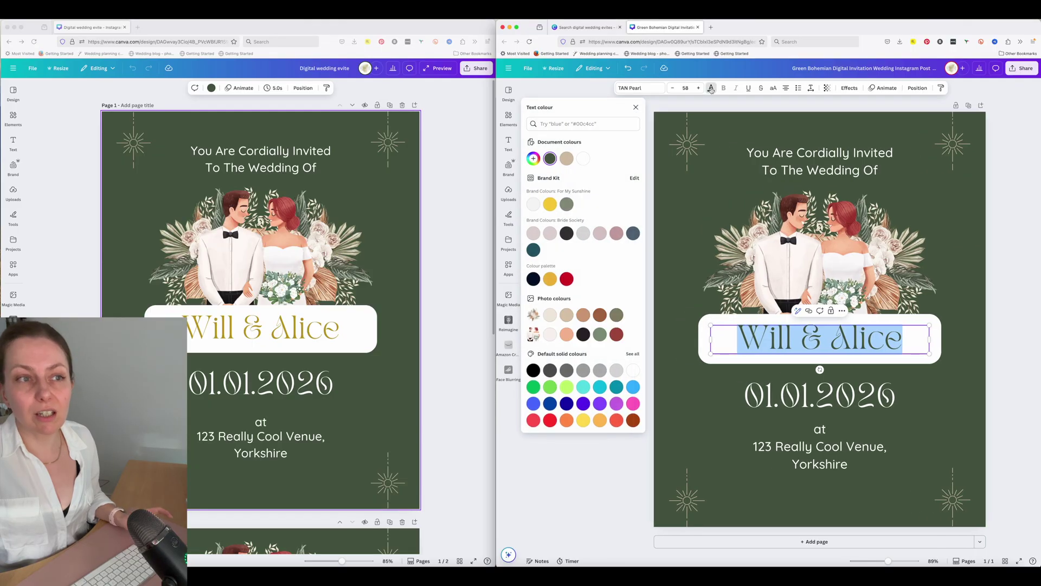
left_click(569, 124)
type("gold")
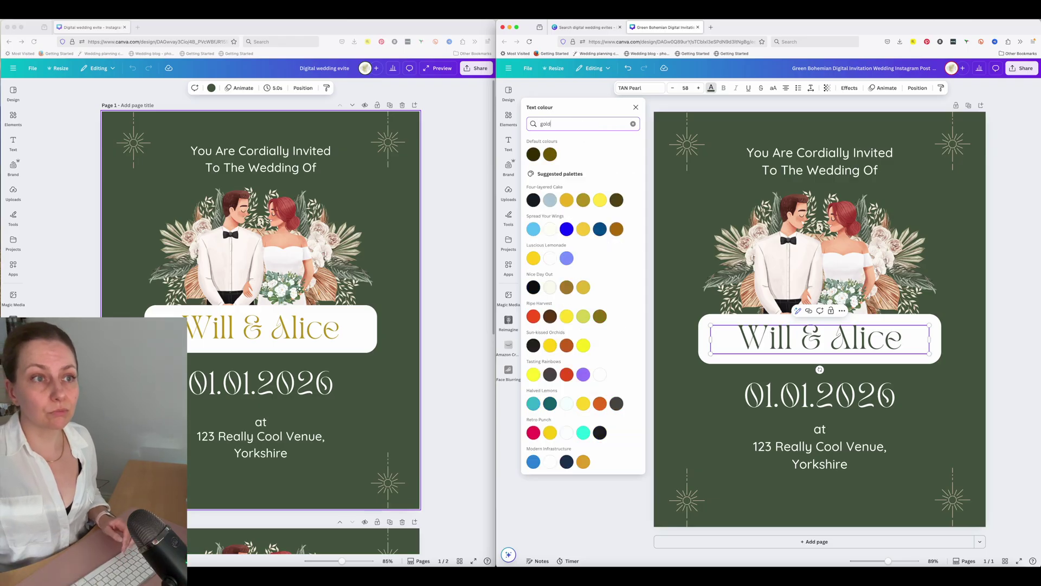
left_click(583, 200)
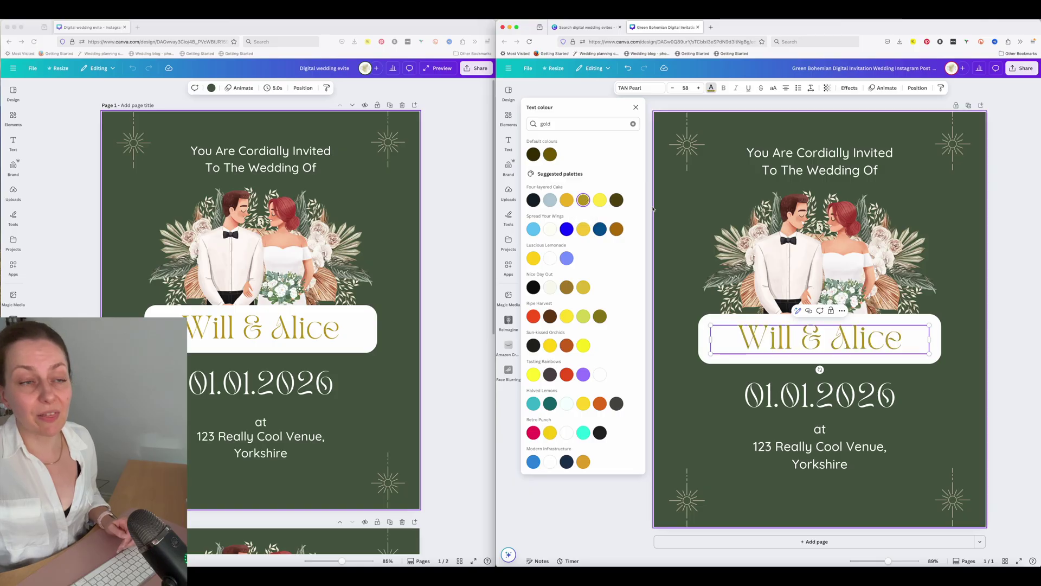
left_click(635, 106)
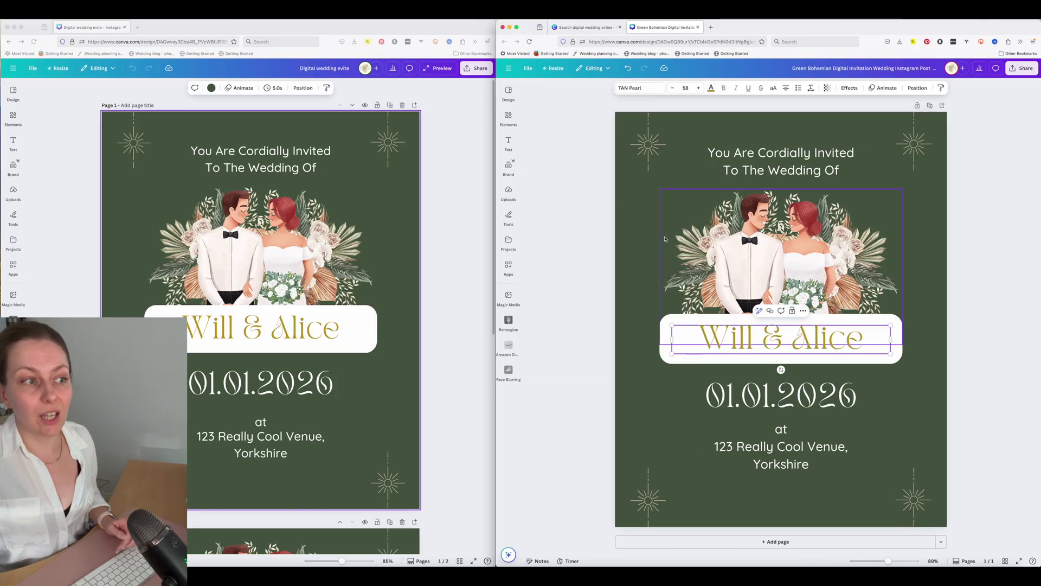
left_click(658, 256)
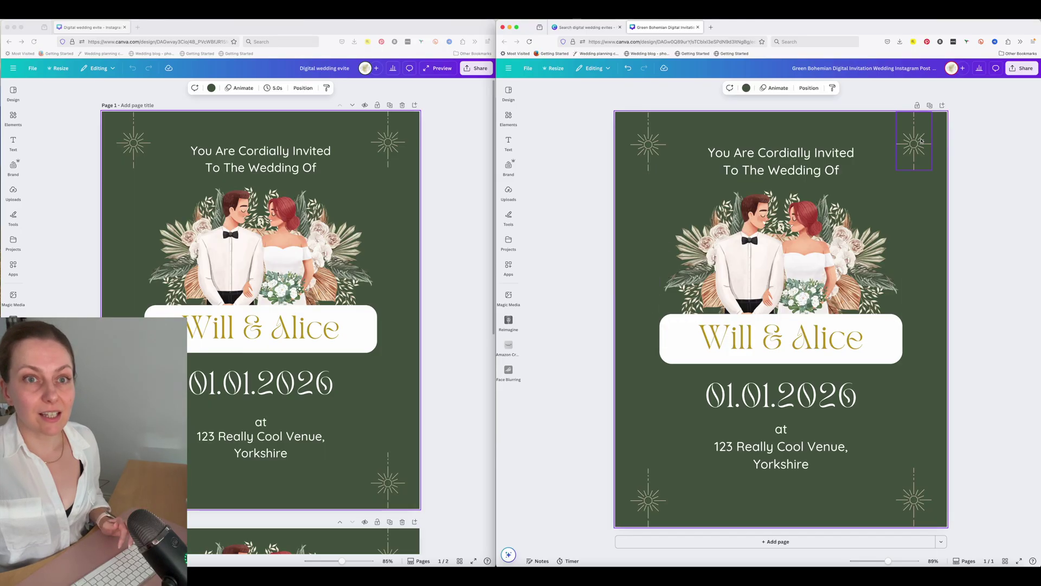
Step: Apply the Flicker add-on effect to all four corner sunbursts together and set its speed slow
left_click(641, 147)
left_click(913, 144)
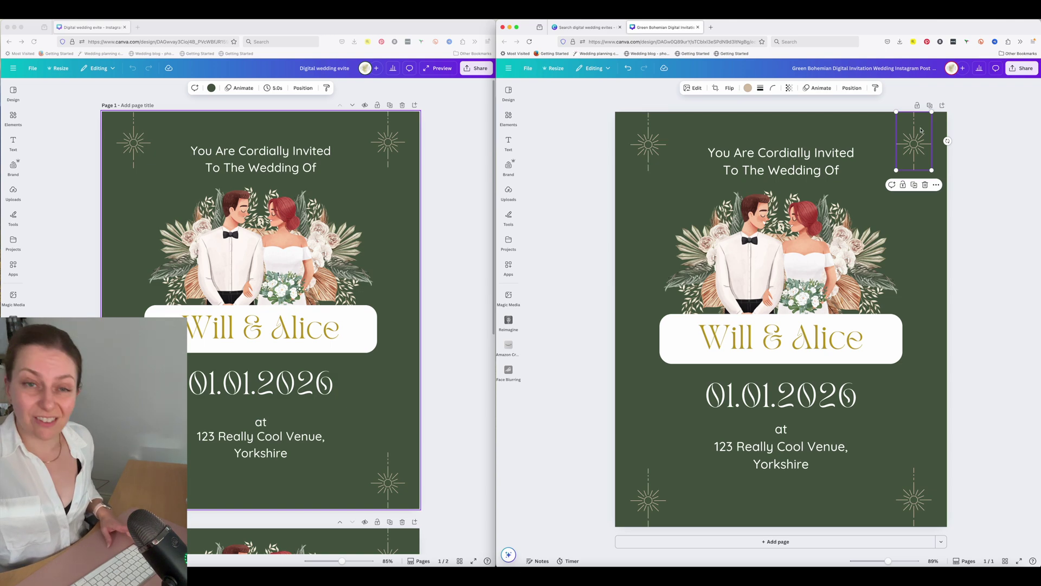
left_click(645, 144, "shift")
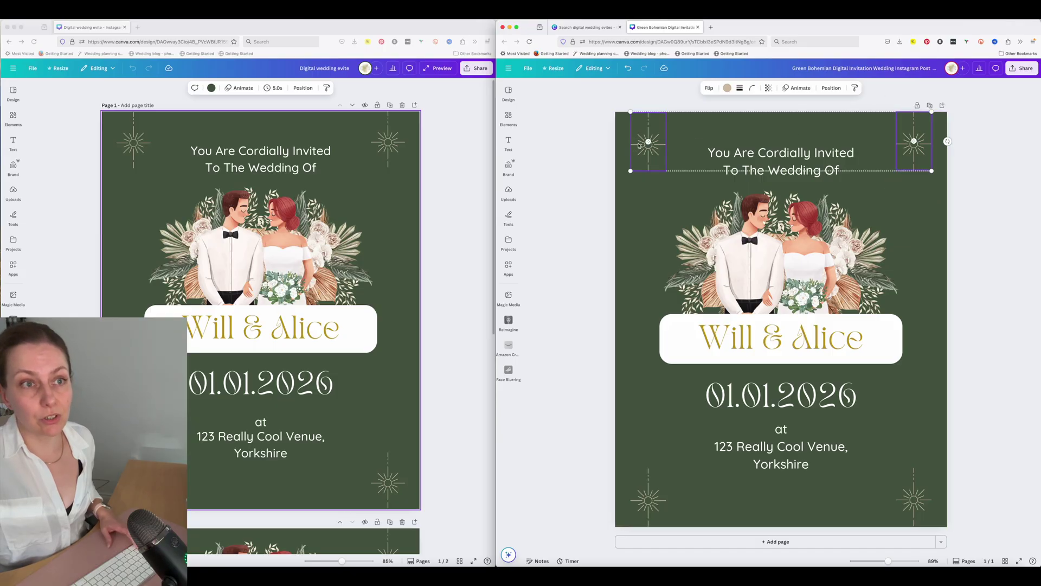
left_click(646, 480, "shift")
left_click(920, 491, "shift")
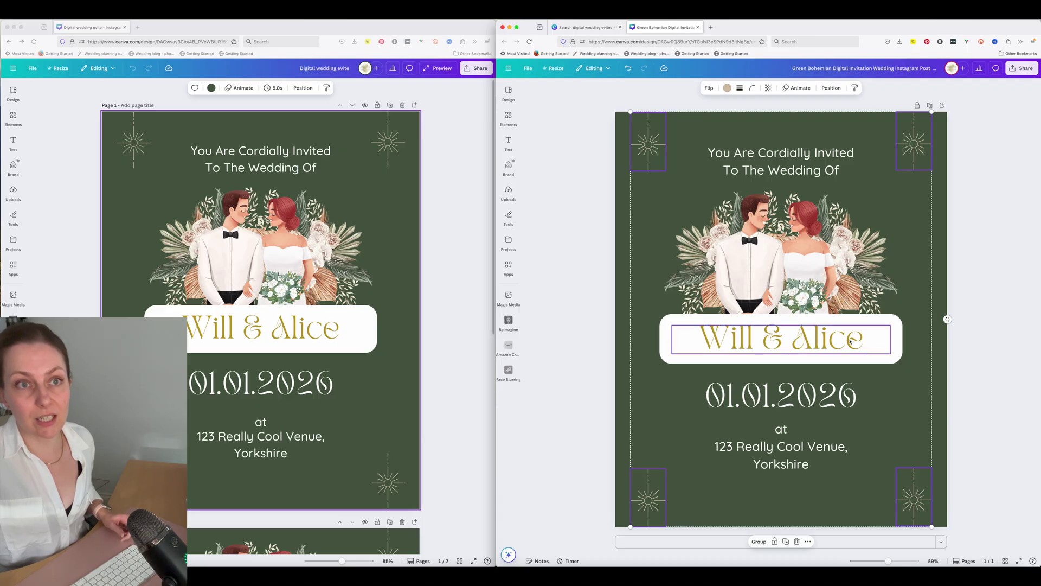
left_click(798, 89)
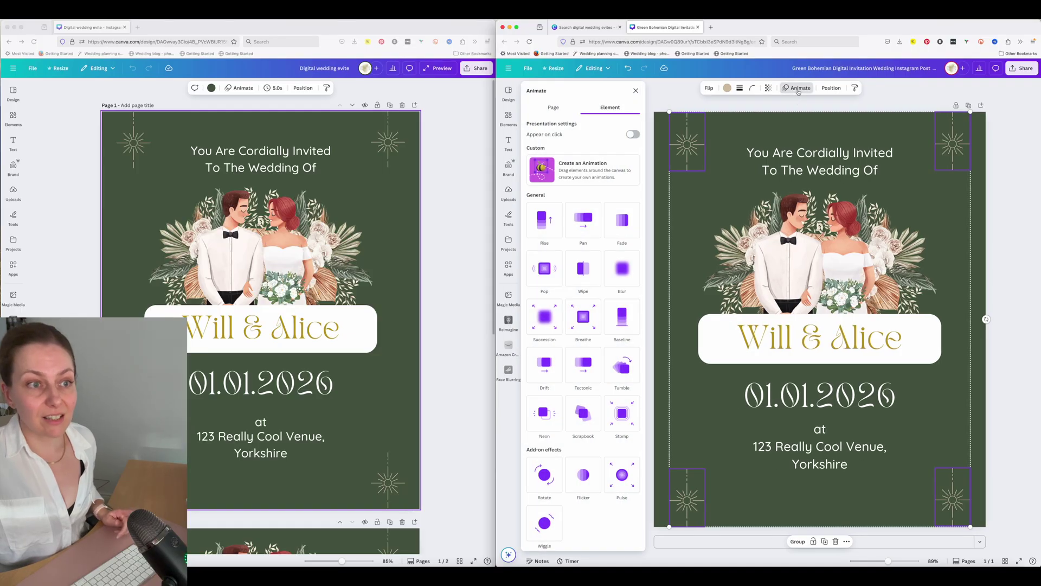
scroll(574, 305, "down", 1)
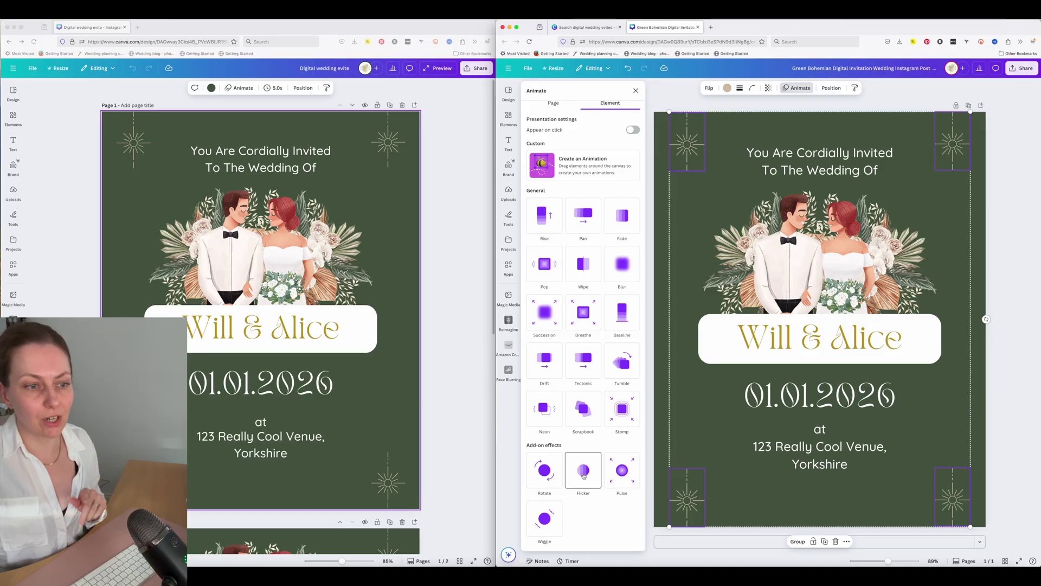
left_click(583, 475)
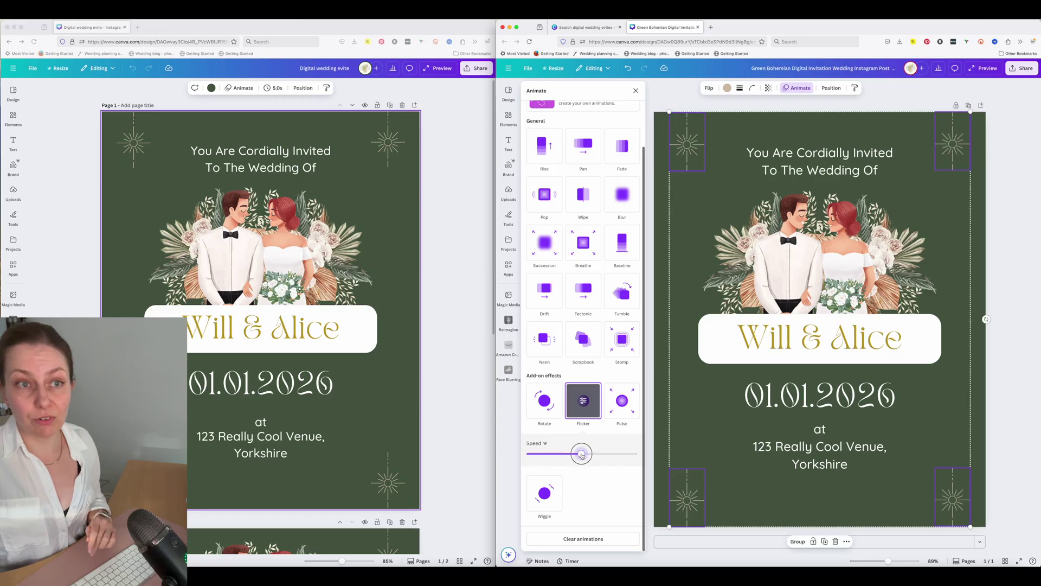
left_click_drag(583, 454, 627, 457)
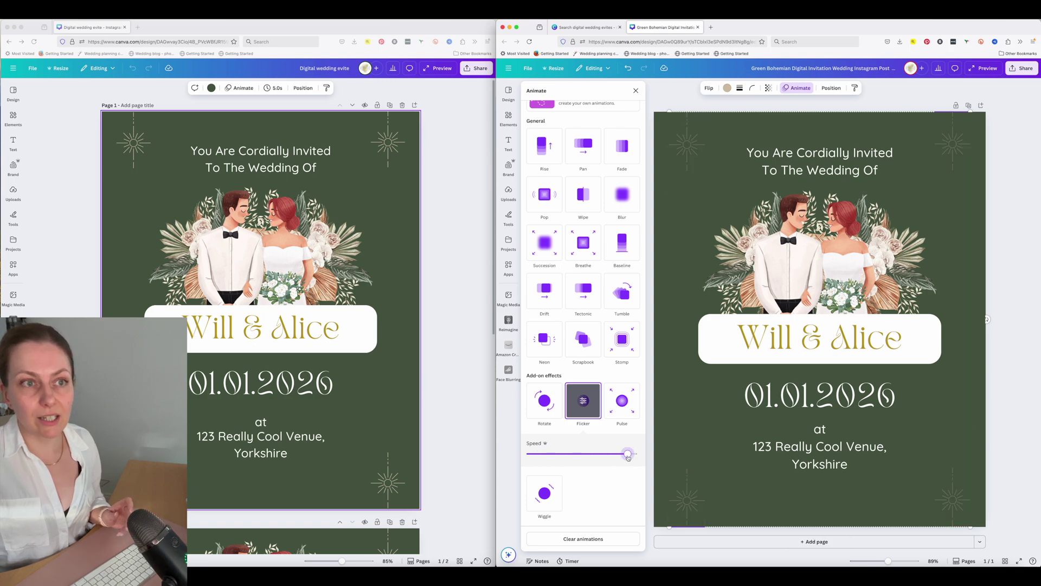
left_click_drag(627, 456, 549, 461)
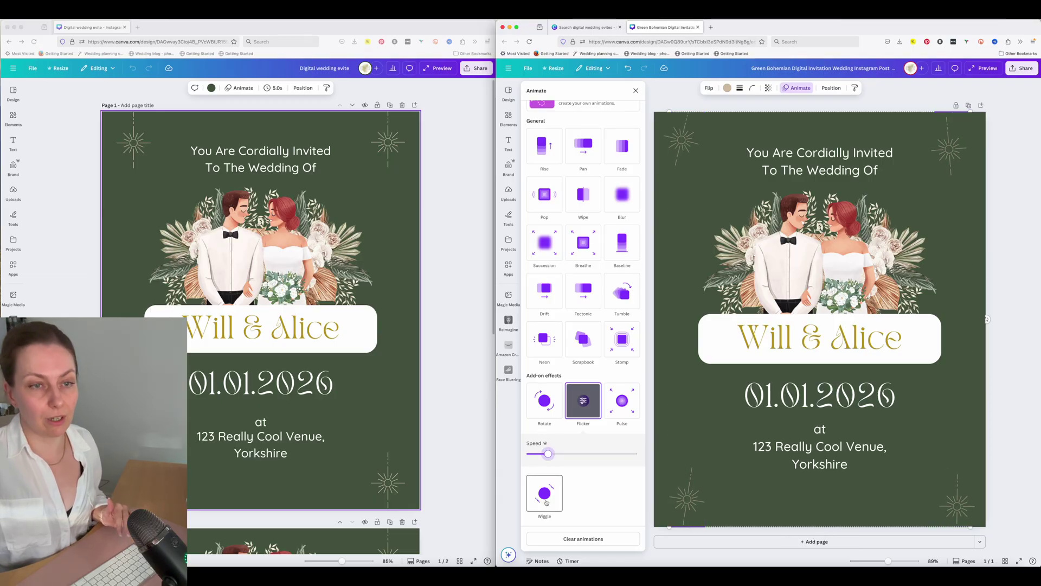
left_click(649, 222)
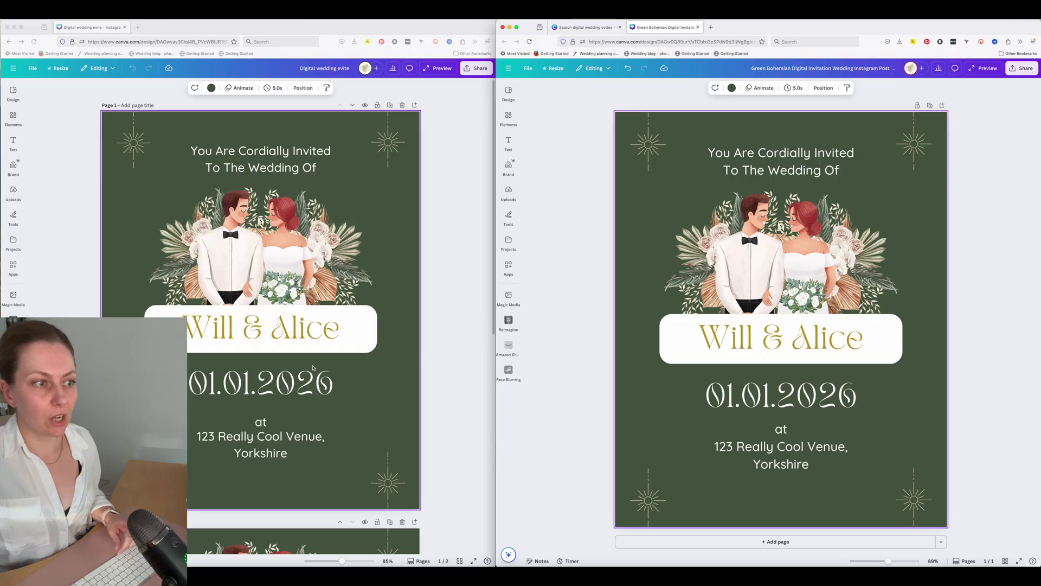
Step: Replace a newly added blank second page with a duplicate of the invitation page
scroll(313, 368, "down", 10)
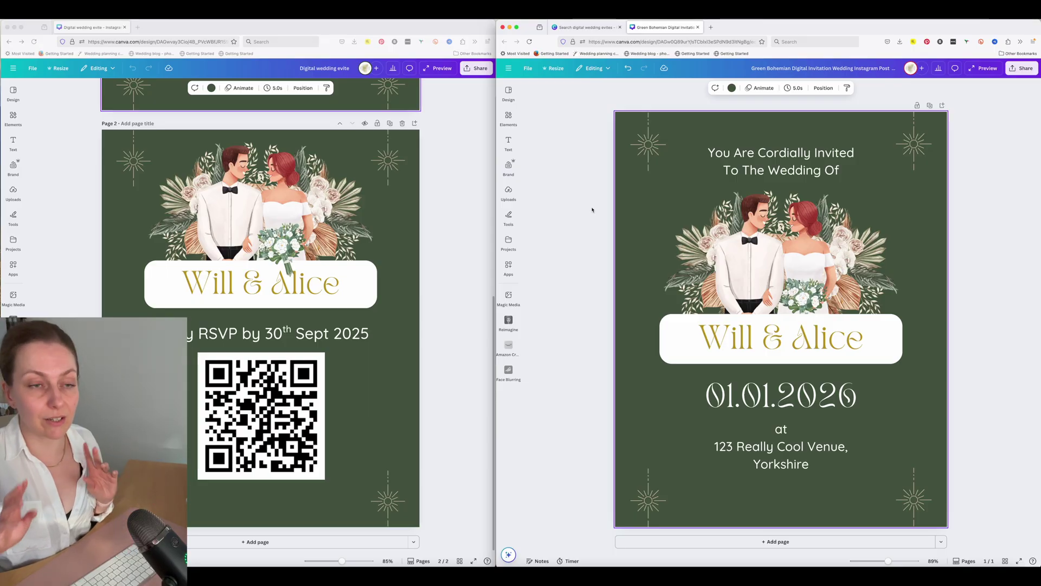
left_click(629, 207)
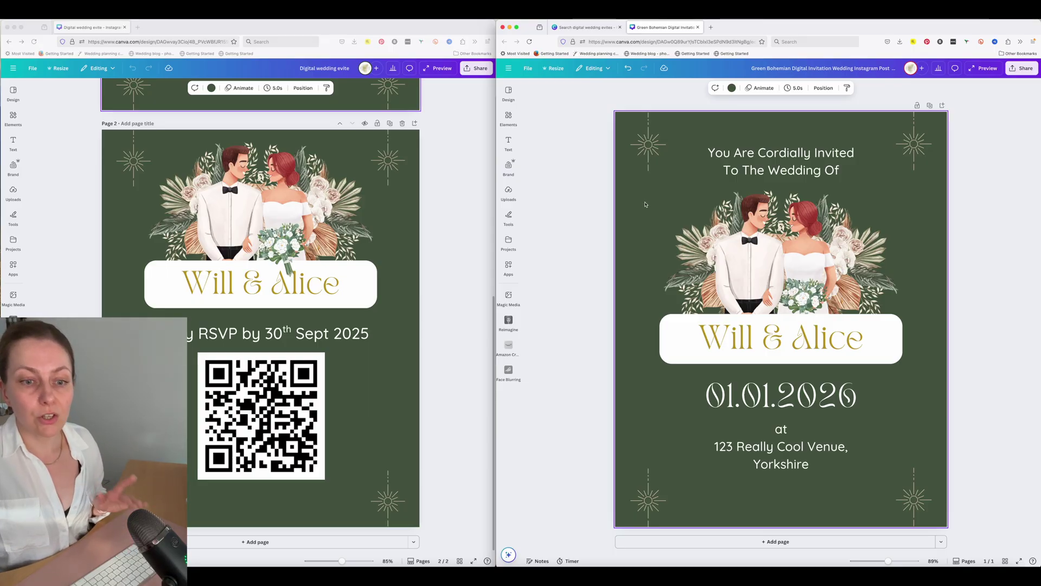
left_click(698, 543)
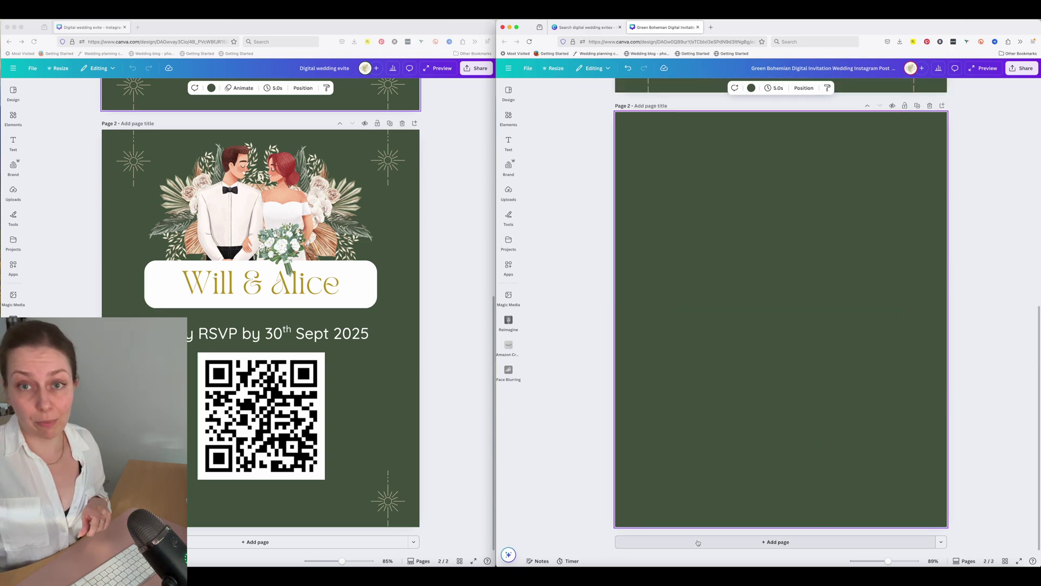
left_click(931, 107)
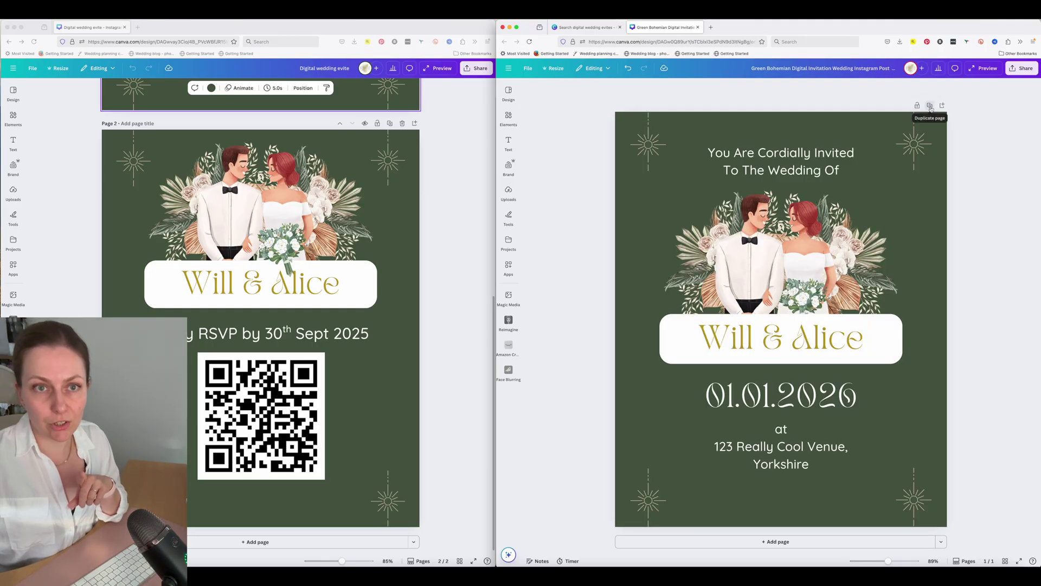
left_click(931, 106)
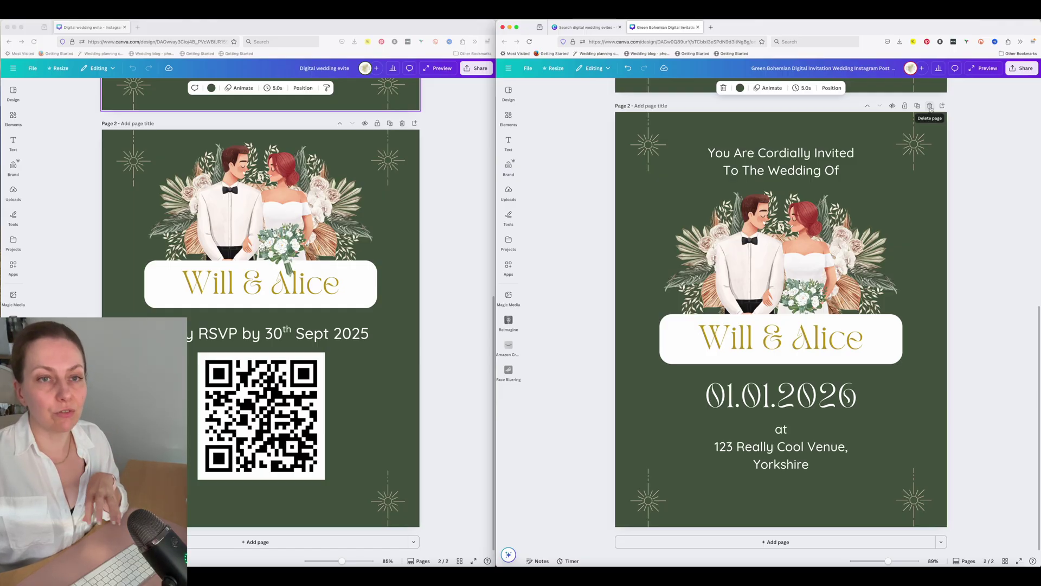
Step: Apply the Spread text animation to the couple's names on page 1, set to play only on enter
scroll(867, 206, "up", 6)
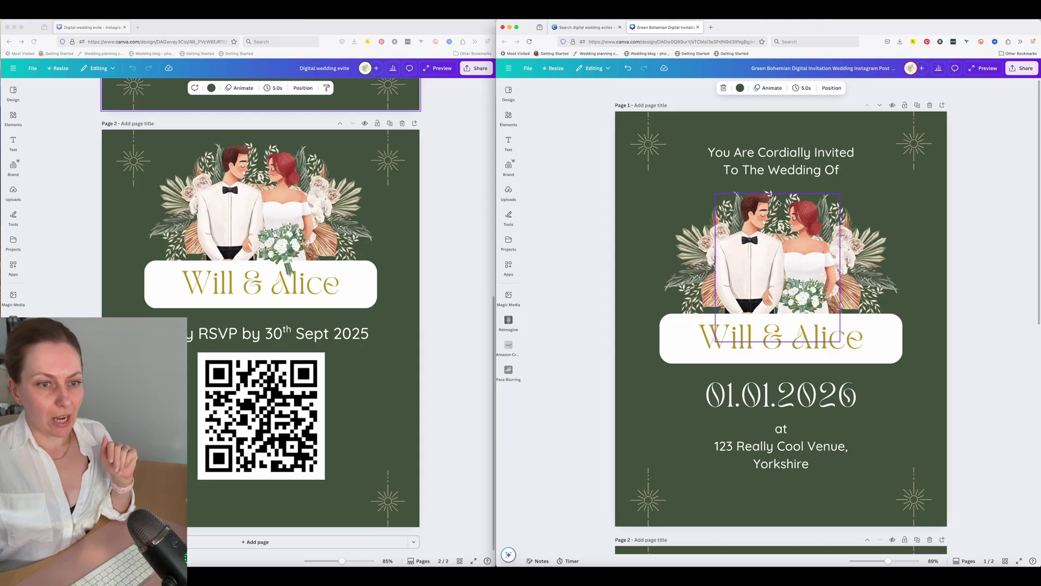
scroll(261, 271, "up", 7)
left_click(323, 335)
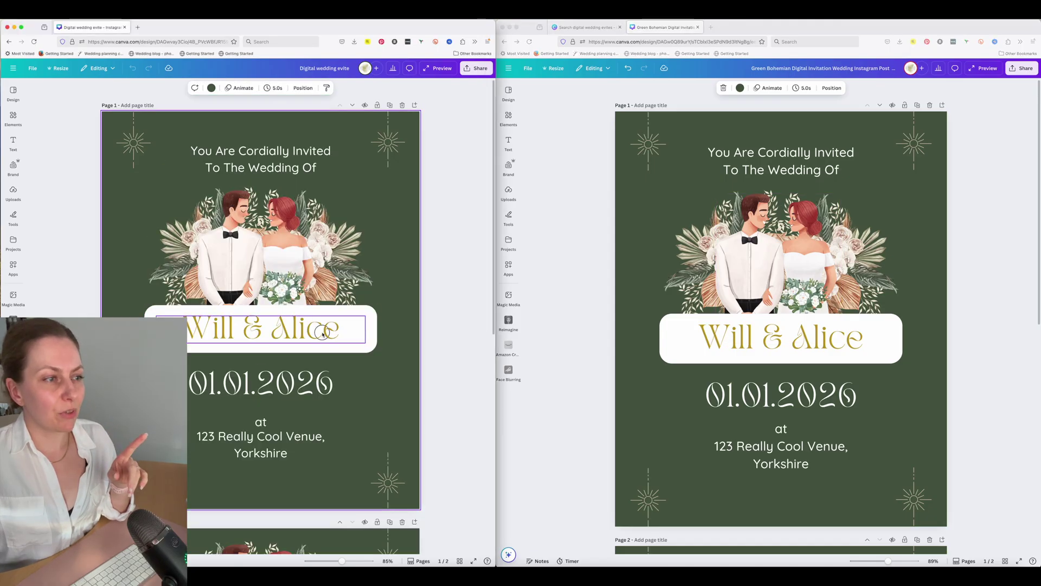
left_click(714, 343)
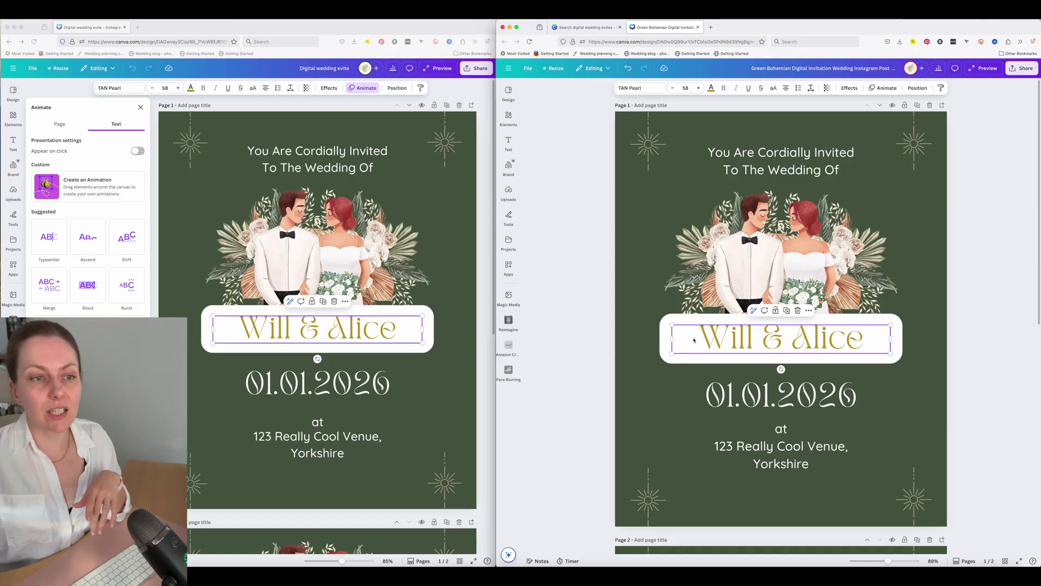
left_click(874, 90)
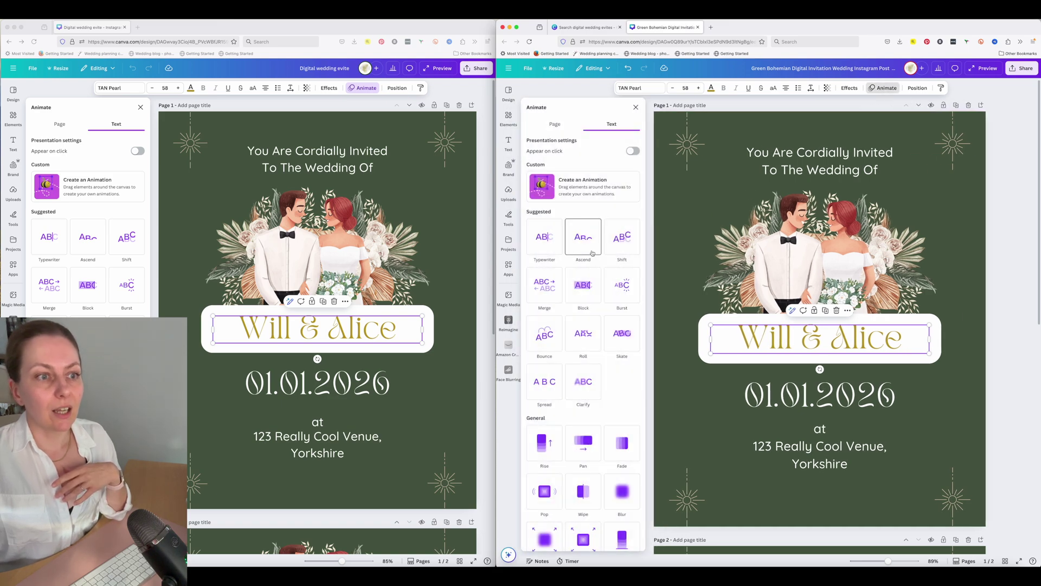
left_click(543, 385)
scroll(548, 353, "down", 3)
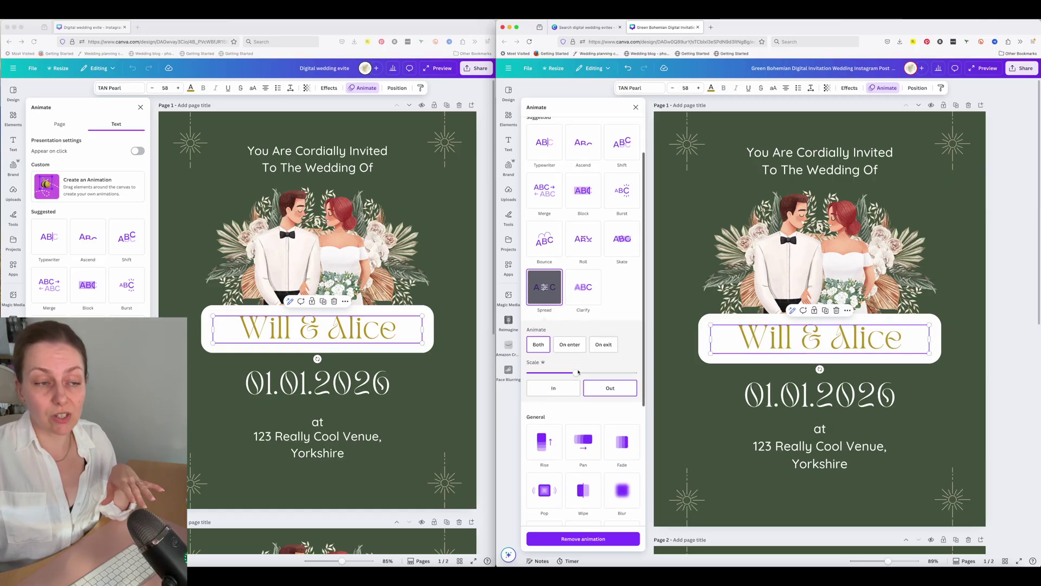
scroll(578, 371, "down", 1)
left_click(565, 329)
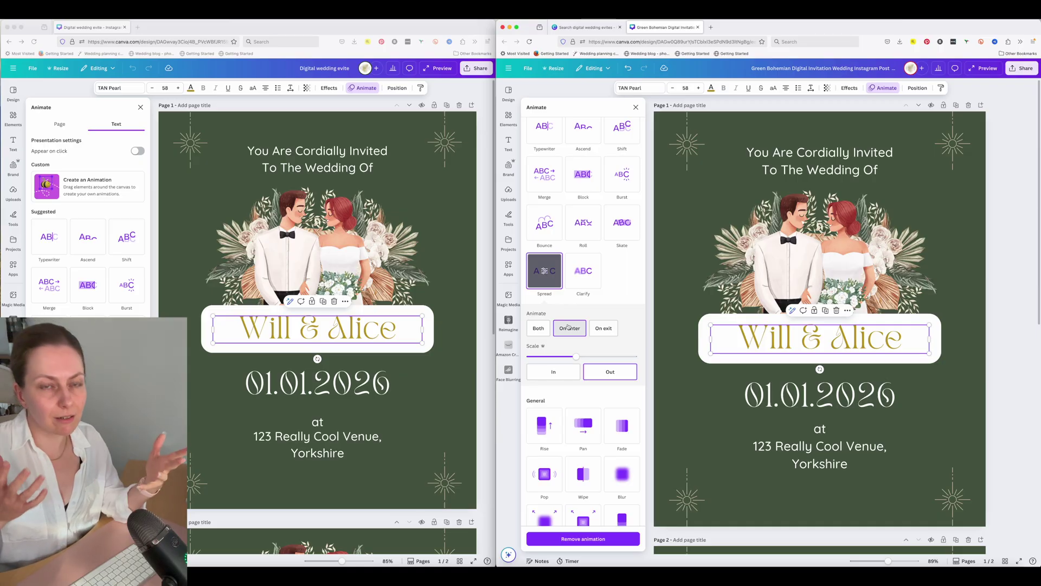
Step: Set the Spread animation's scale to its minimum, try the In direction, and set it back to Out
left_click_drag(576, 357, 519, 359)
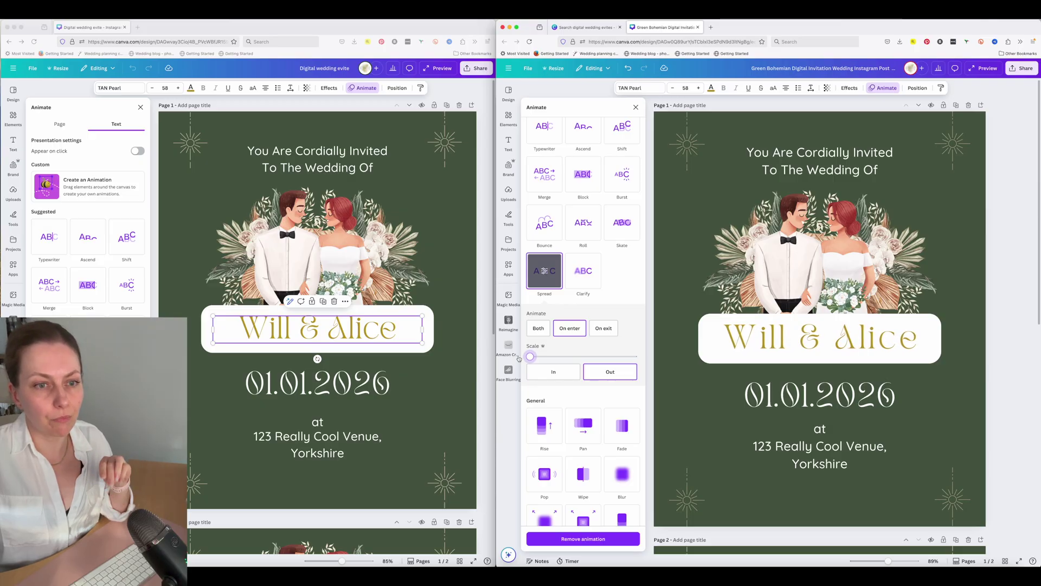
left_click(553, 373)
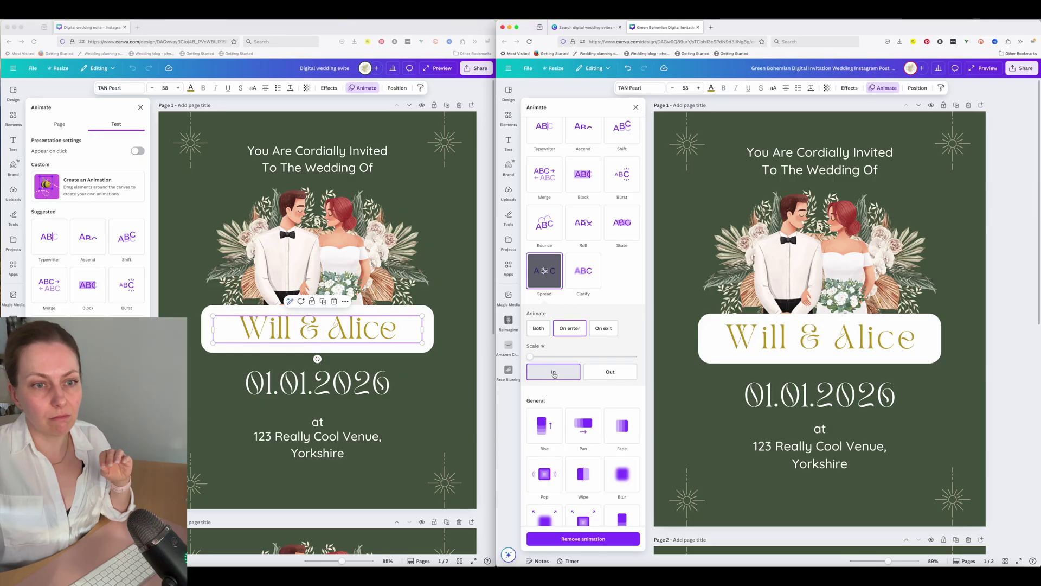
left_click(610, 372)
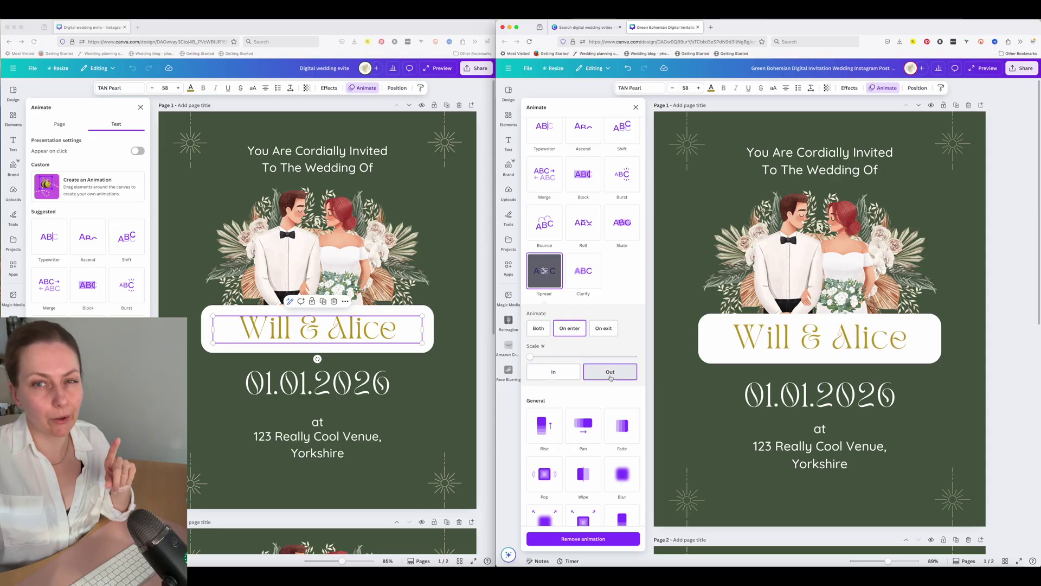
Step: Apply the Breathe animation to the grouped couple illustration on page 1, try the In direction, and set it to Out
left_click(392, 343)
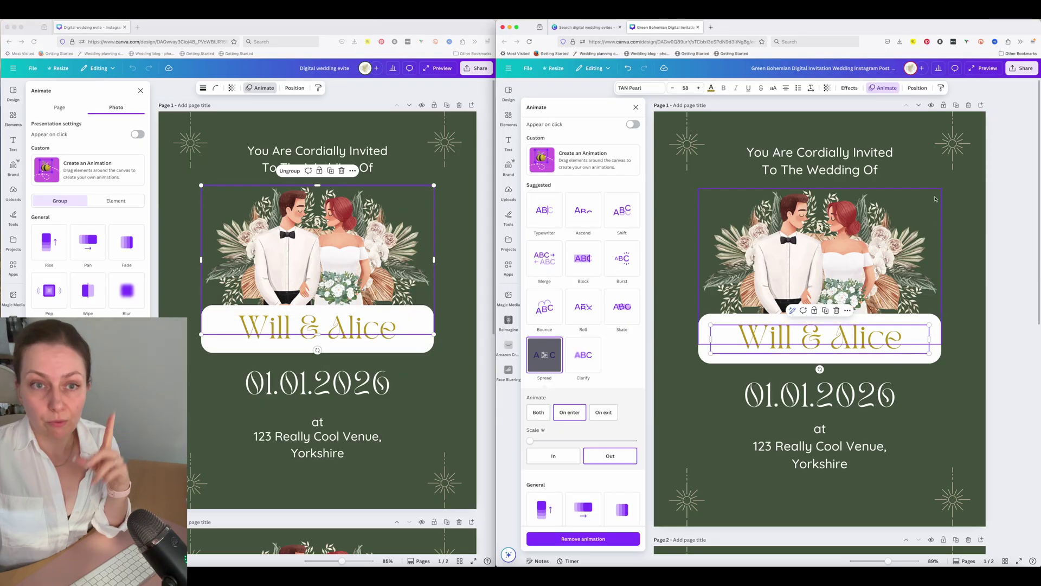
left_click(940, 192)
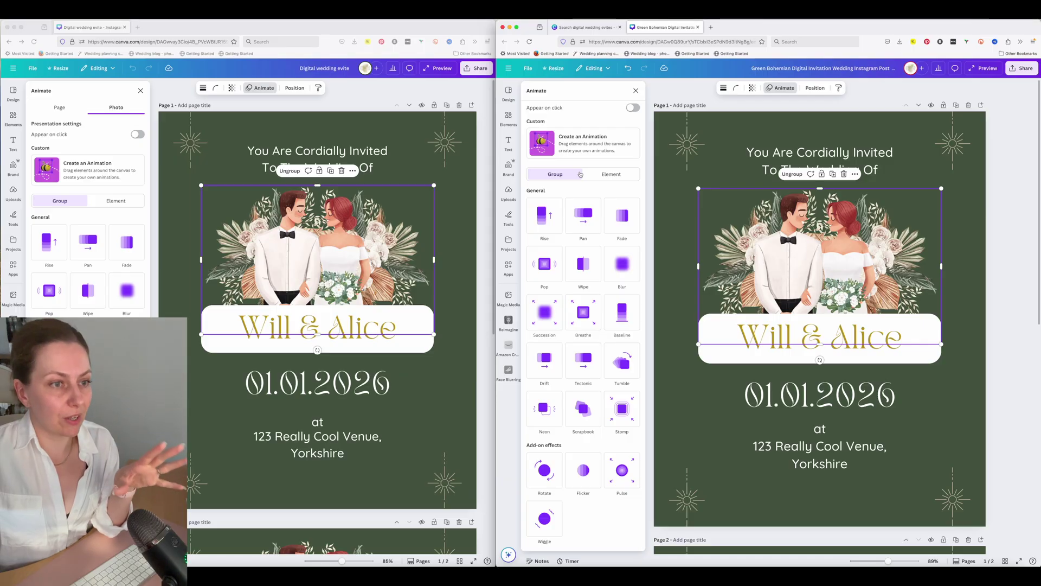
left_click(583, 313)
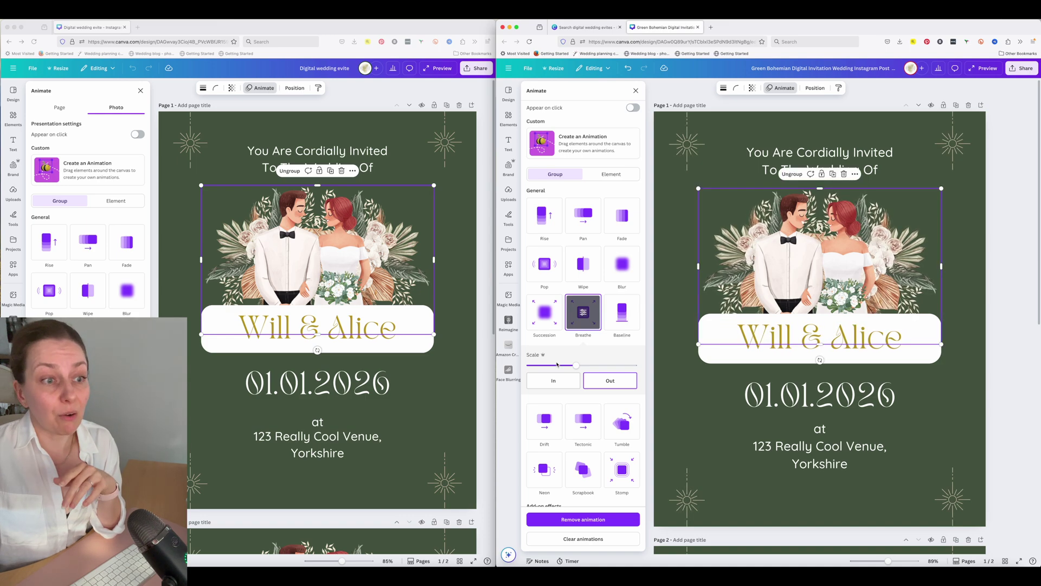
left_click(551, 383)
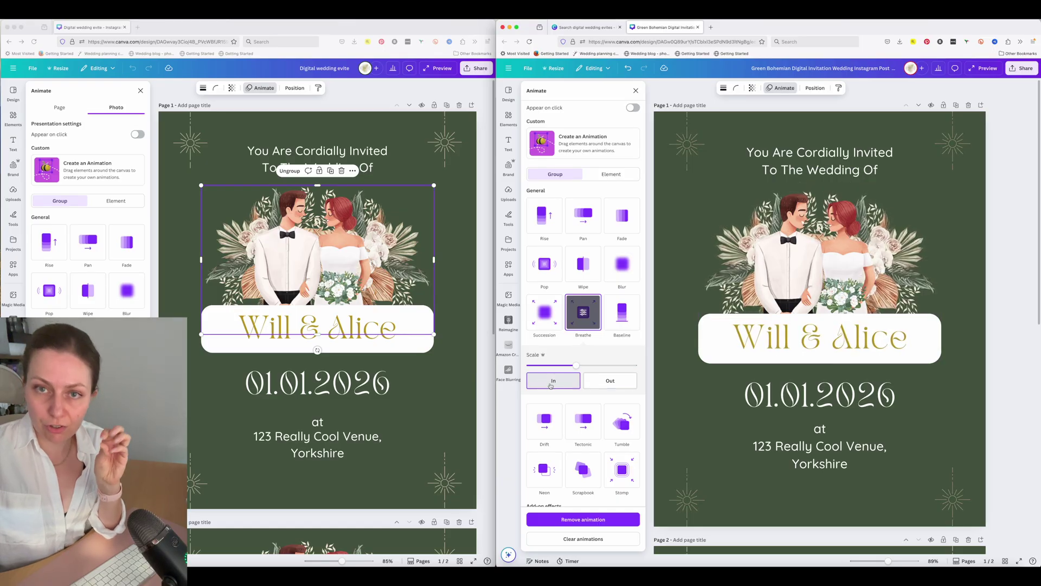
left_click(610, 381)
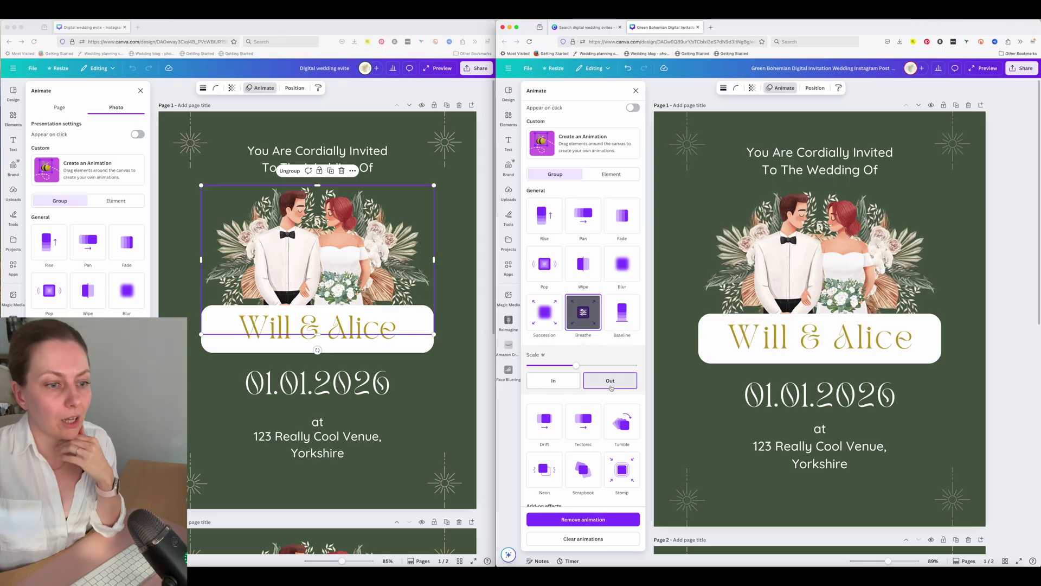
Step: Delete the opening invitation text and the wedding date from the duplicated page 2
left_click(677, 368)
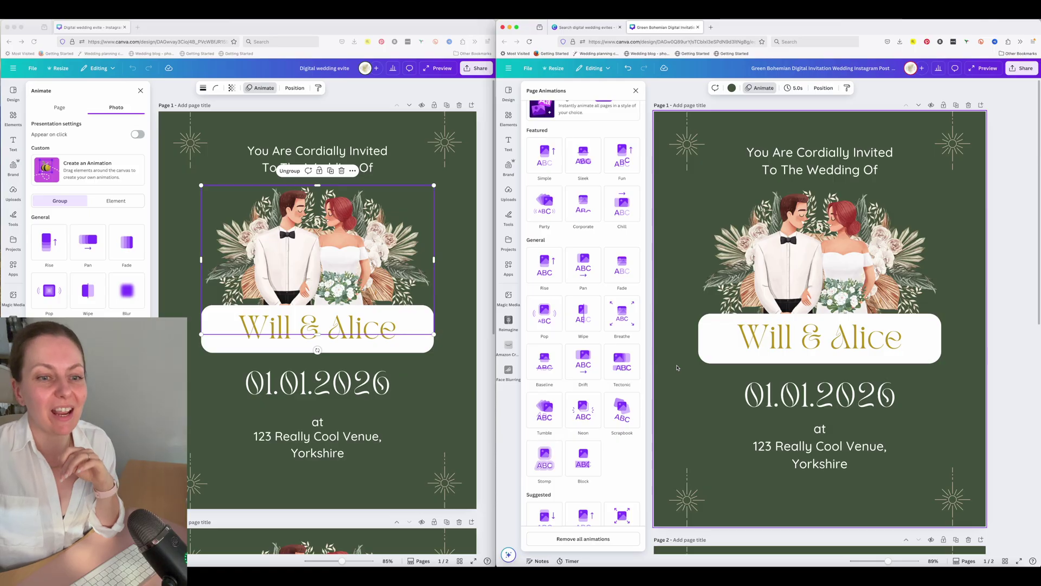
scroll(676, 367, "down", 5)
scroll(676, 368, "down", 4)
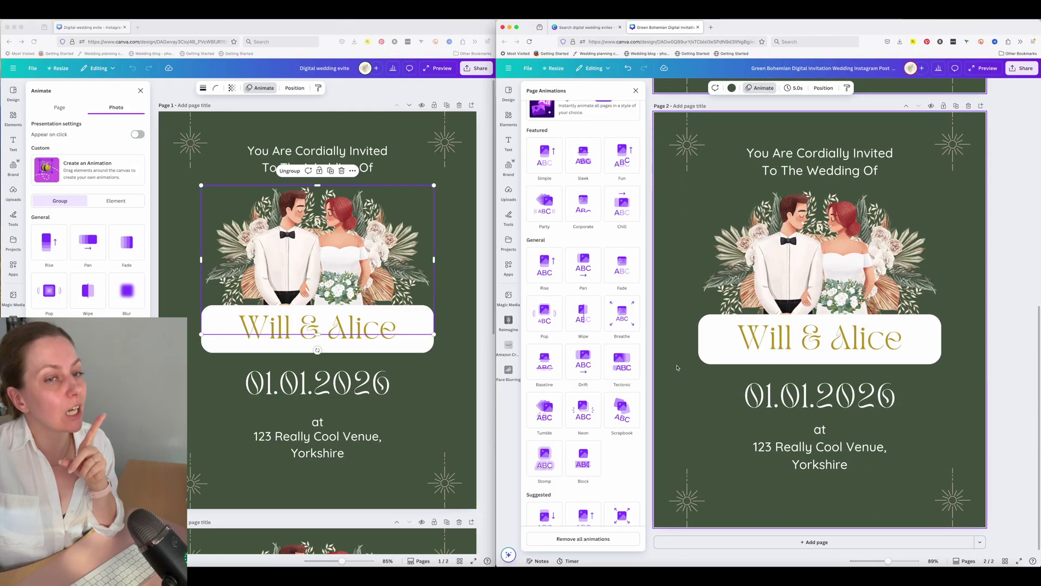
scroll(402, 413, "down", 8)
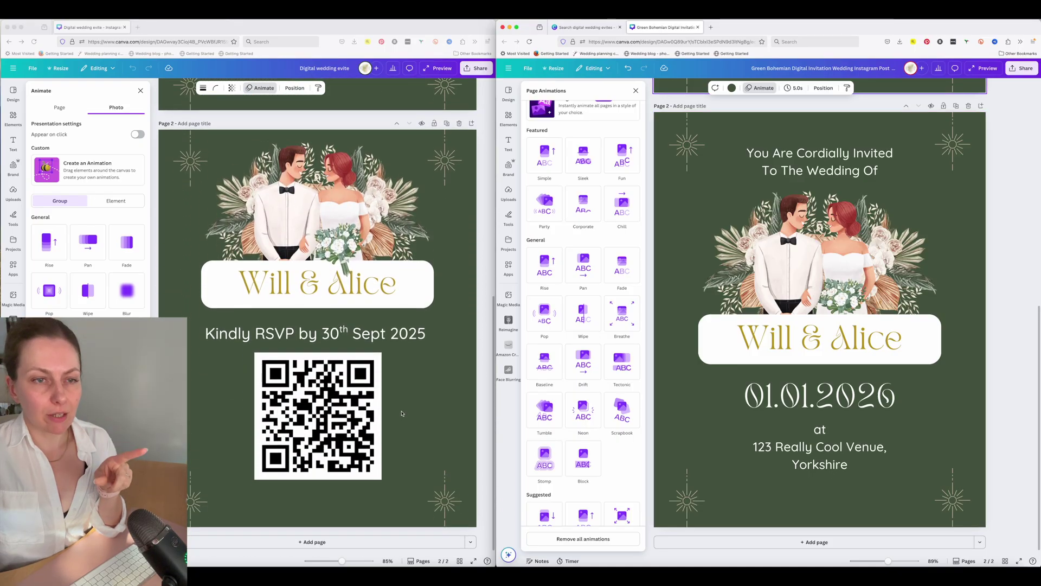
left_click(813, 157)
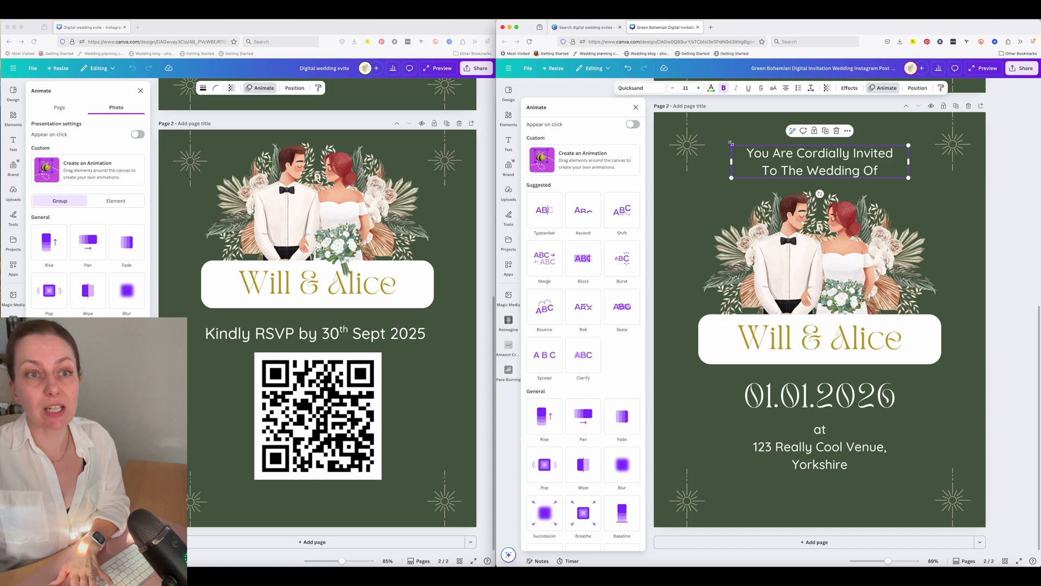
key("Delete")
left_click(781, 399)
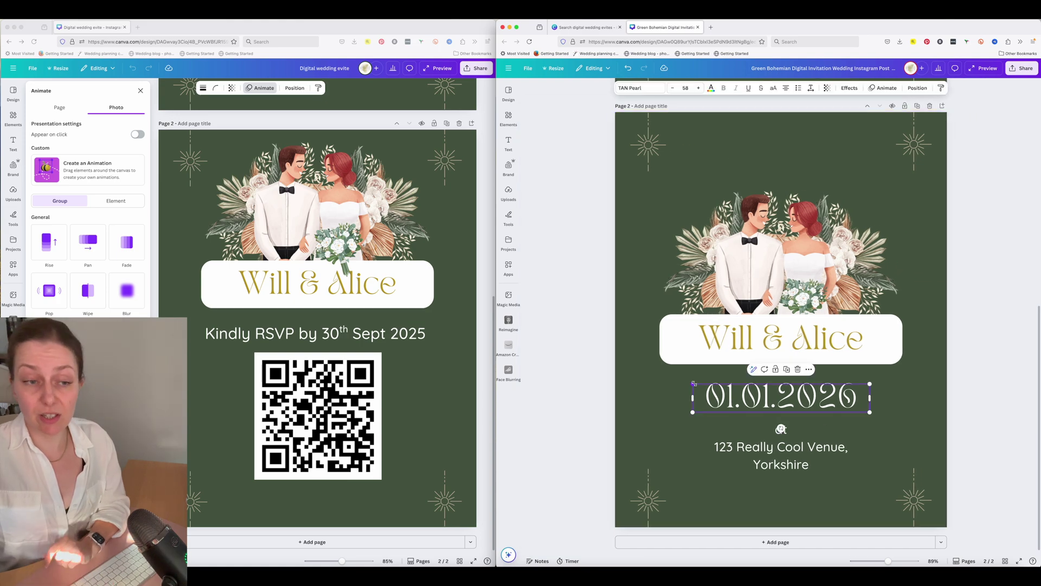
key("Delete")
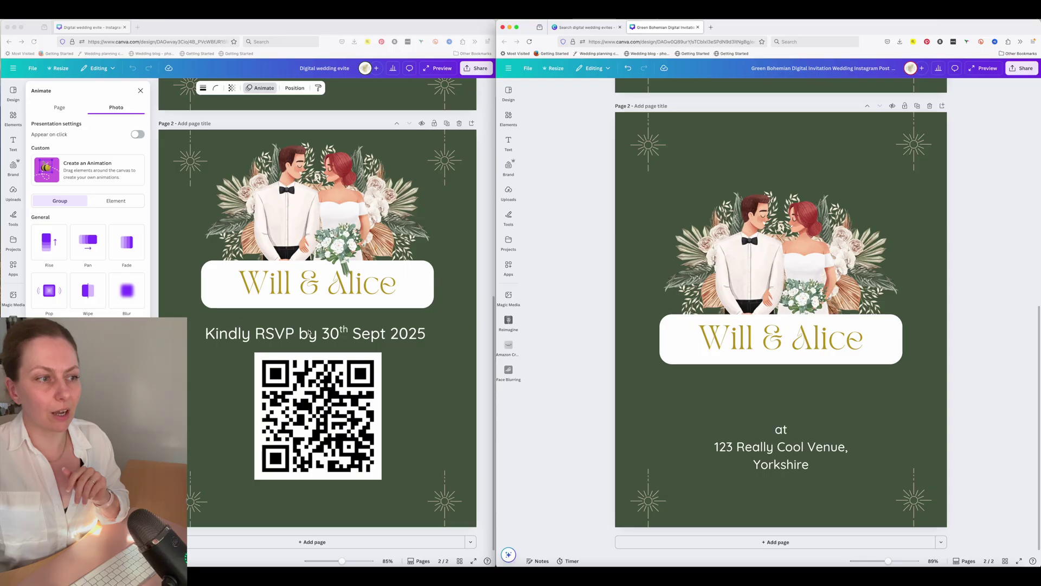
Step: Replace the venue text on page 2 with "Kindly RSVP by 30th Sept 2025"
left_click(784, 453)
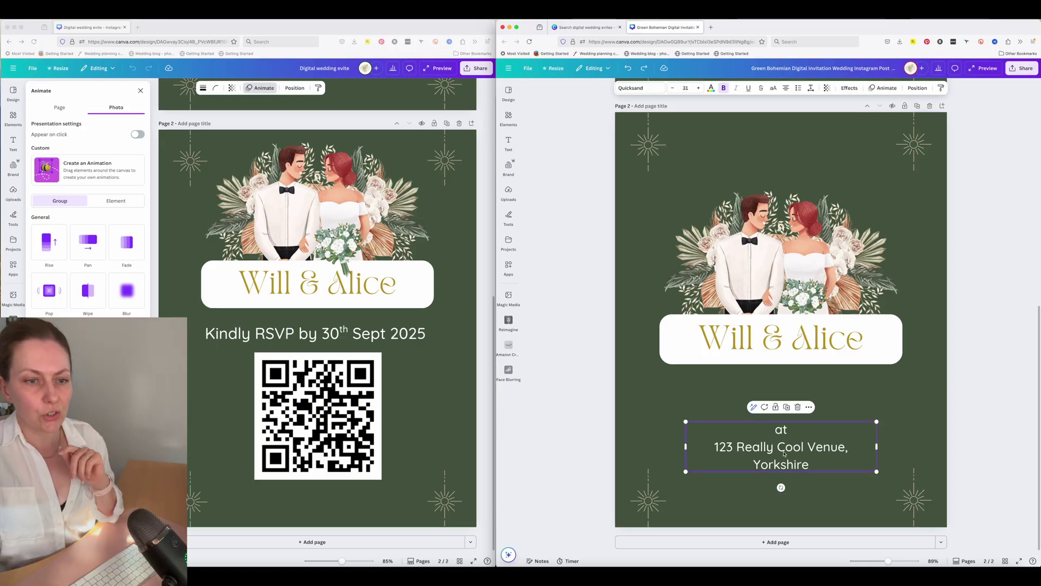
left_click_drag(789, 429, 726, 428)
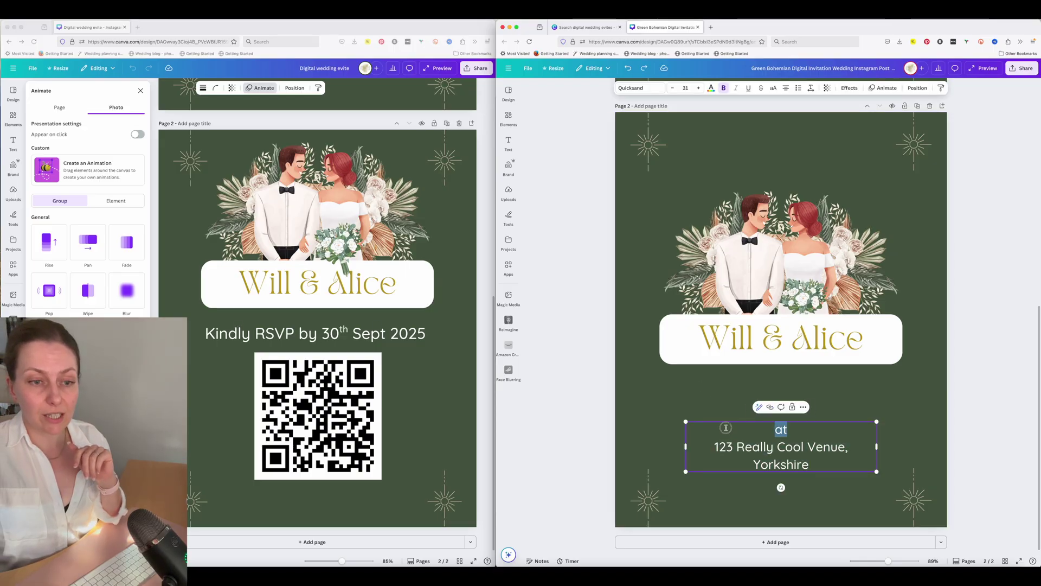
left_click_drag(764, 428, 837, 476)
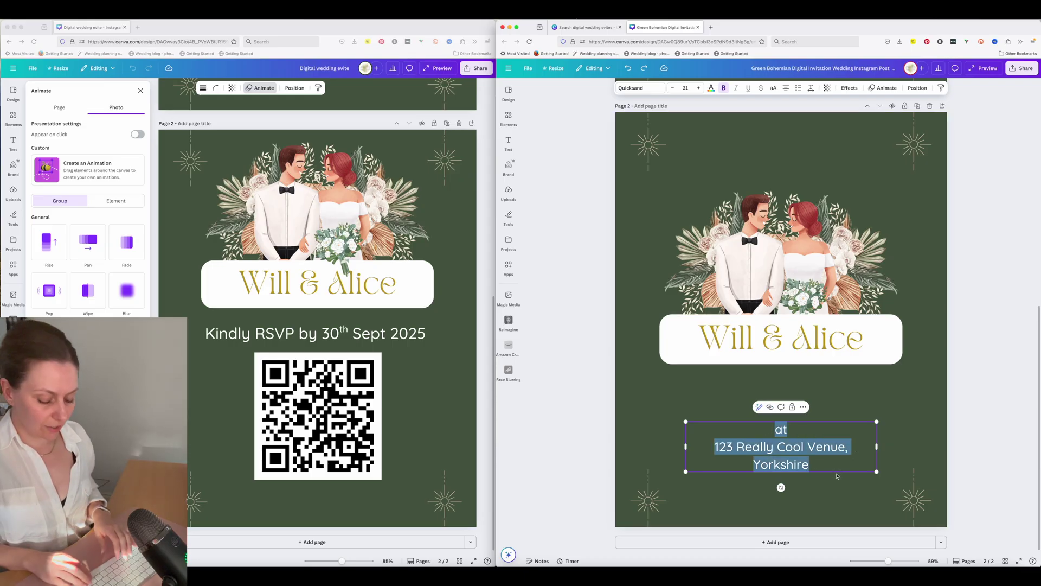
type("Kindly ")
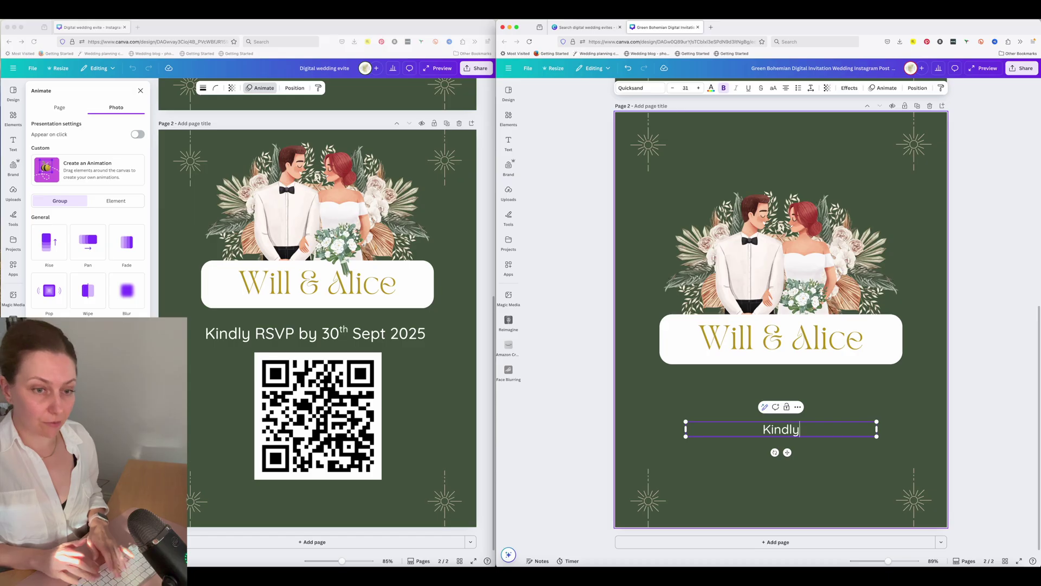
type("RS")
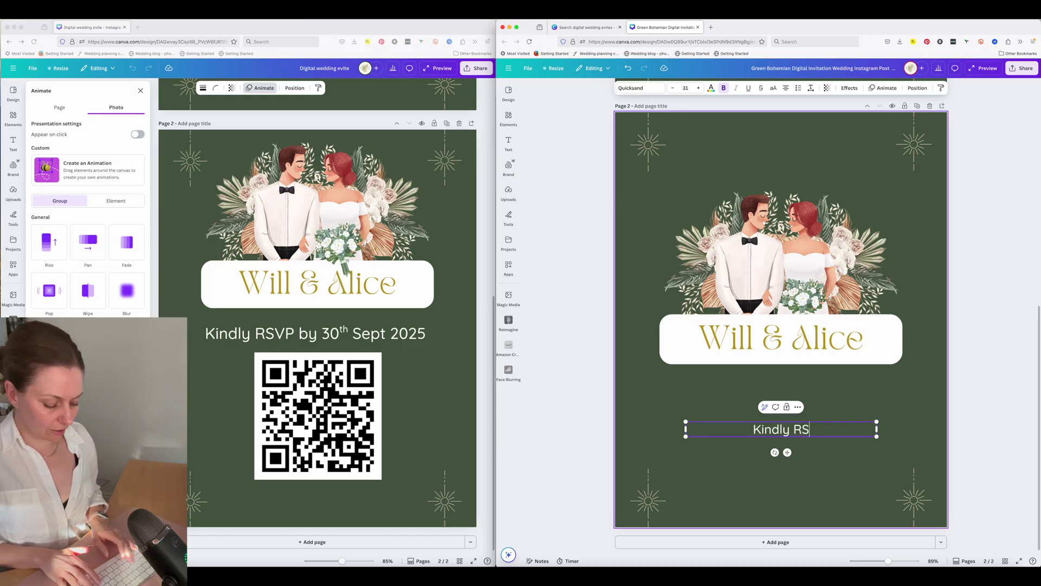
type("VP by ")
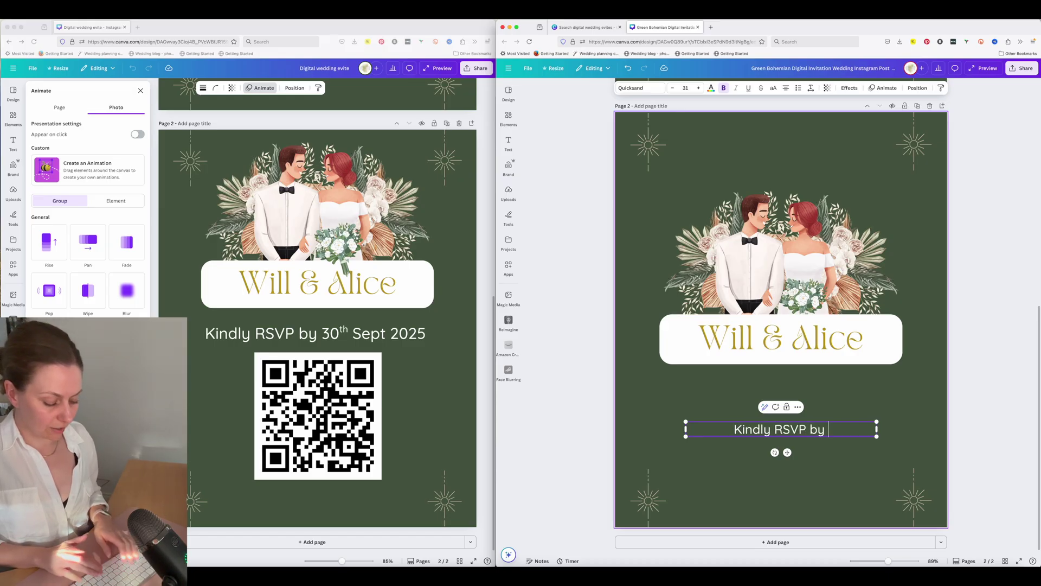
type("30th S")
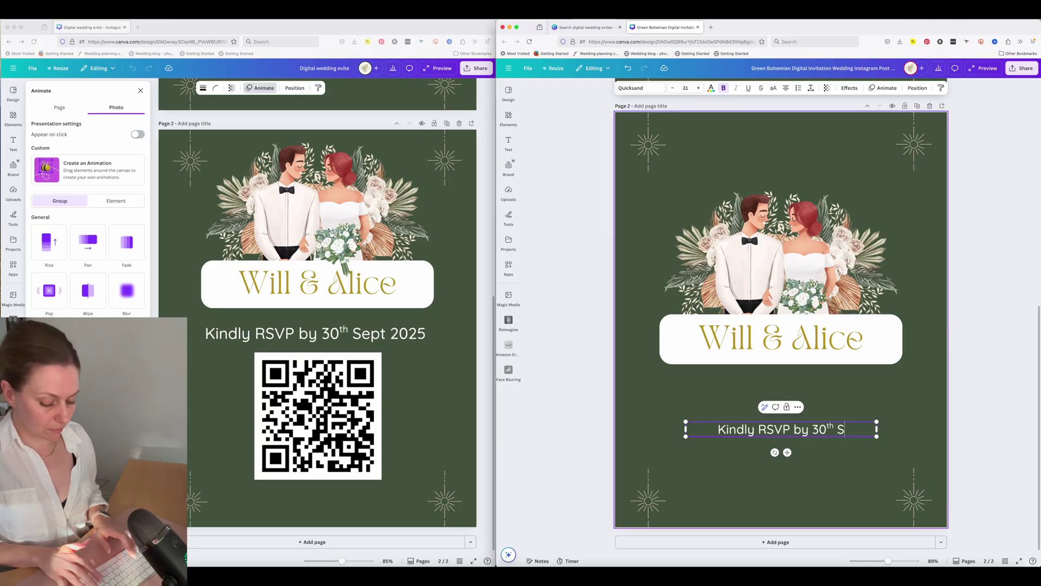
type("ept 2")
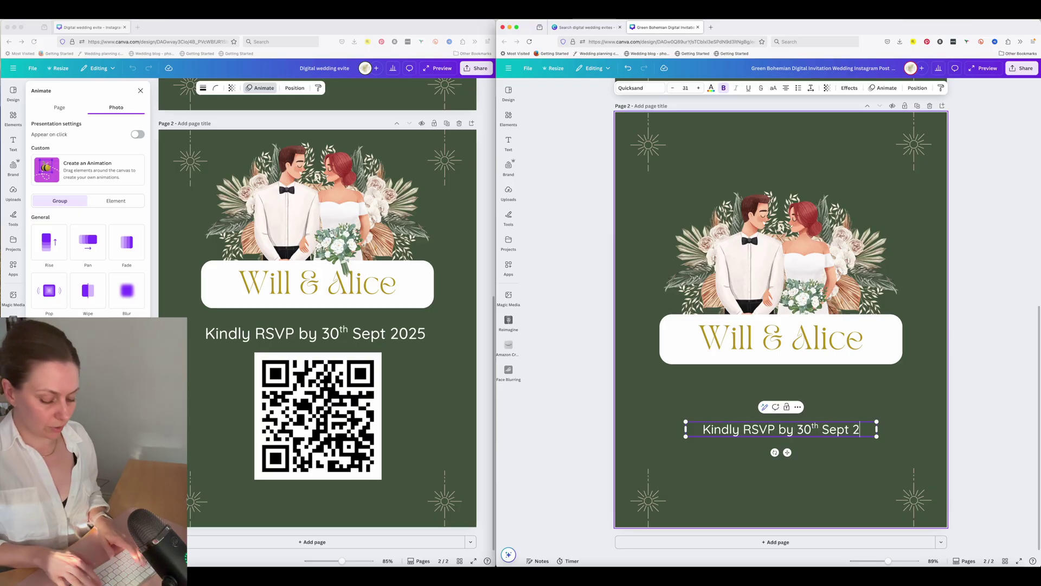
type("025")
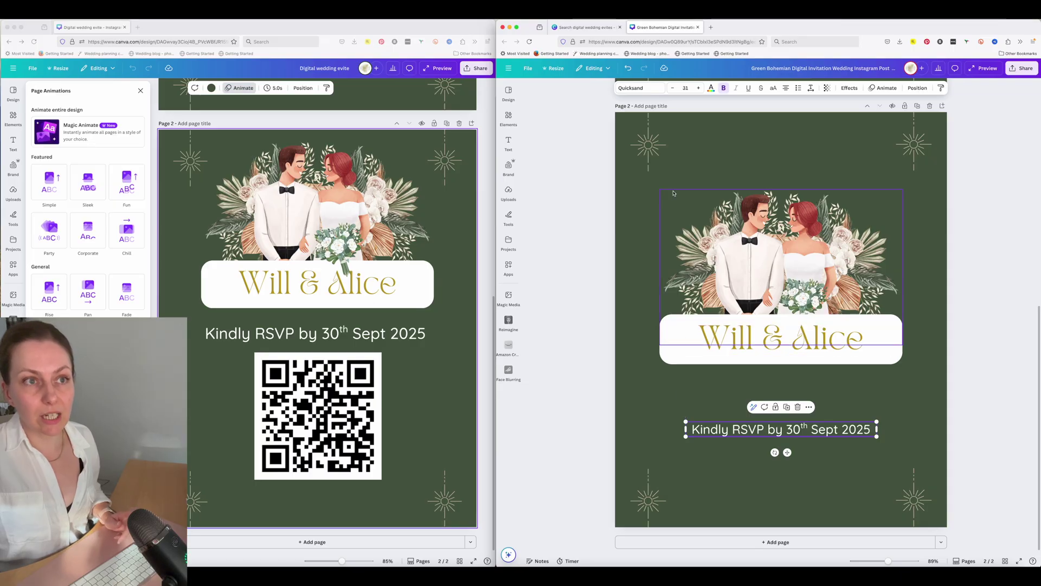
Step: Set the RSVP text to size 40, widen its box to fit one line, and move it up towards the names banner
left_click(679, 89)
type("40")
key("Return")
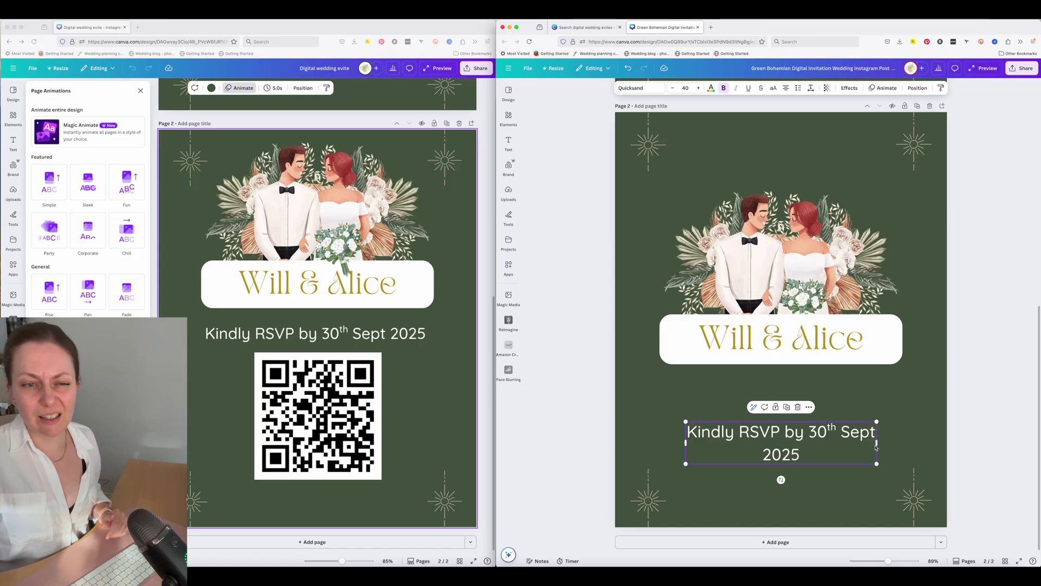
left_click_drag(877, 445, 923, 444)
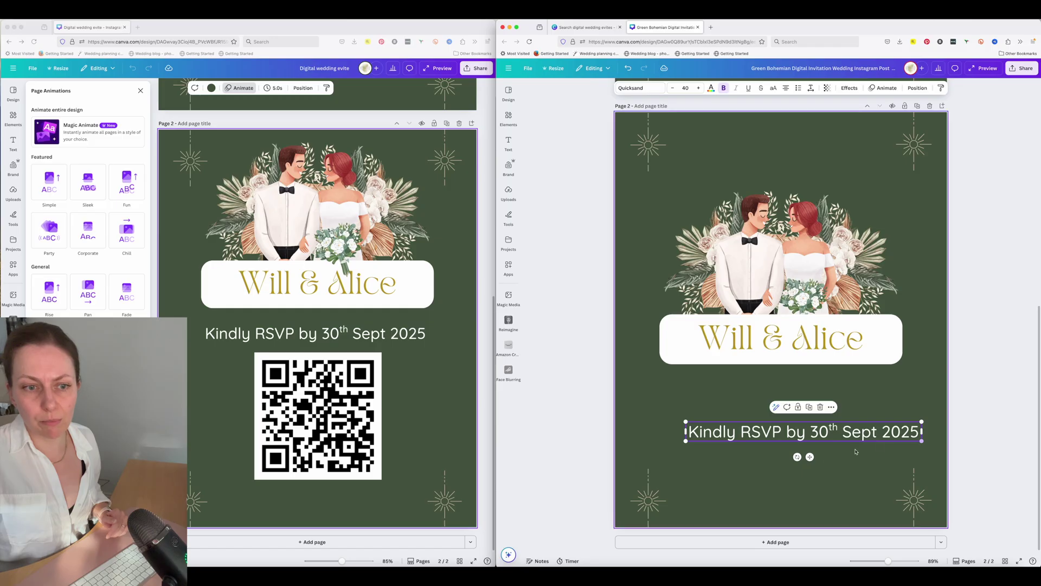
left_click_drag(810, 456, 784, 427)
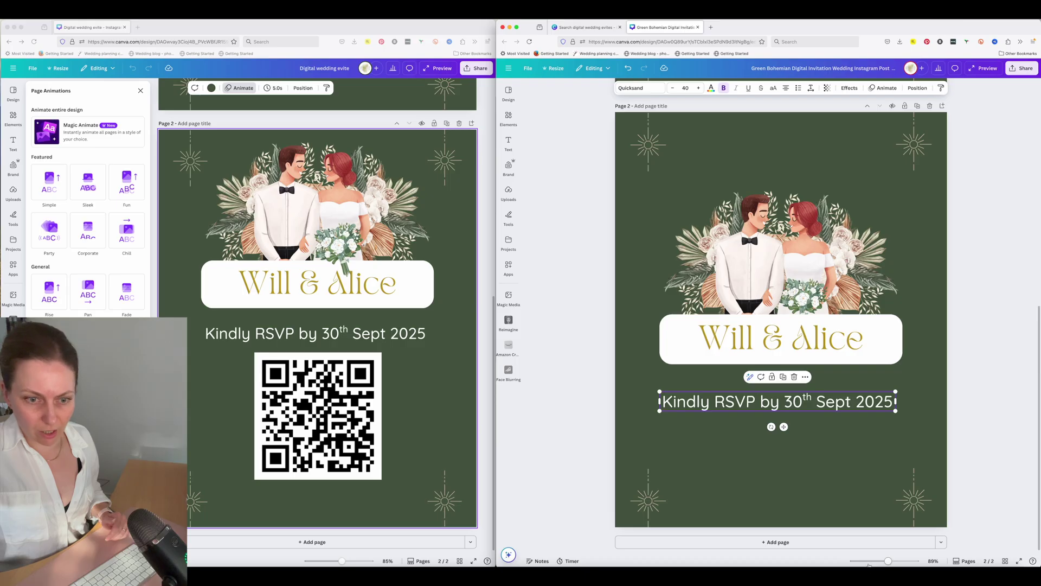
Step: Move the couple illustration, names and white banner together up to the upper part of page 2, keeping them centred
left_click_drag(889, 562, 887, 561)
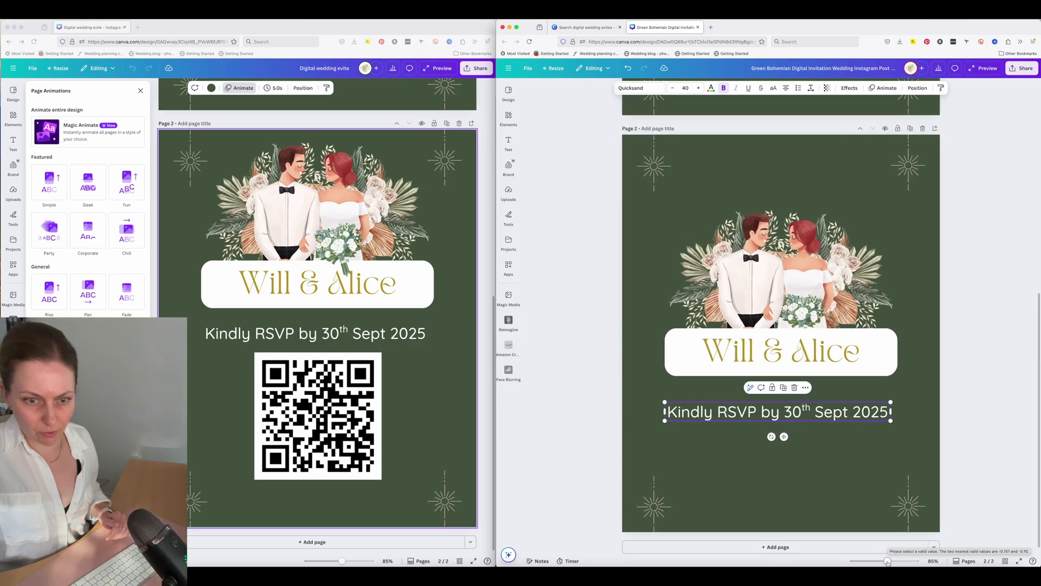
left_click(651, 216)
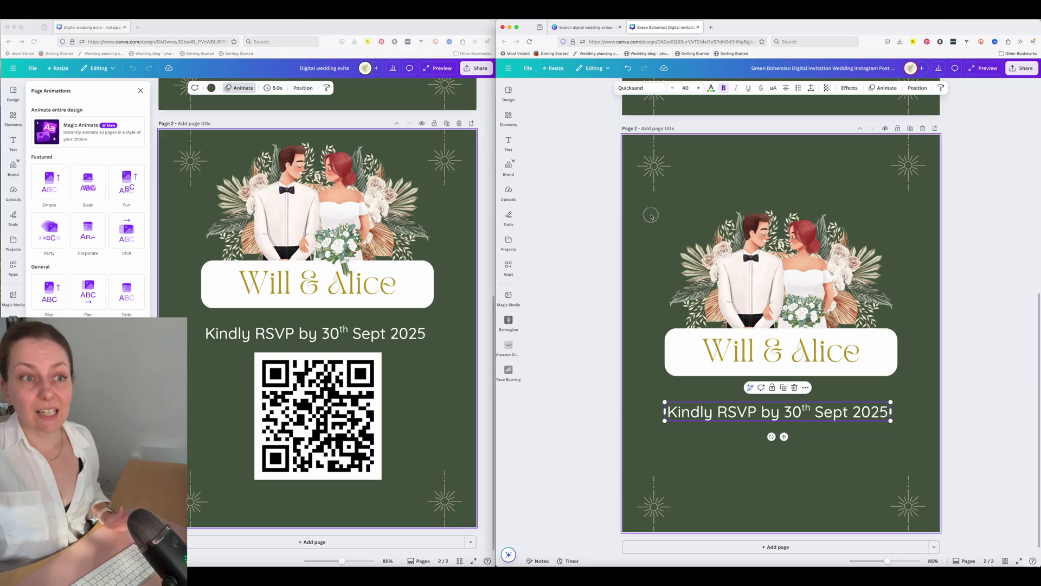
left_click_drag(651, 216, 880, 368)
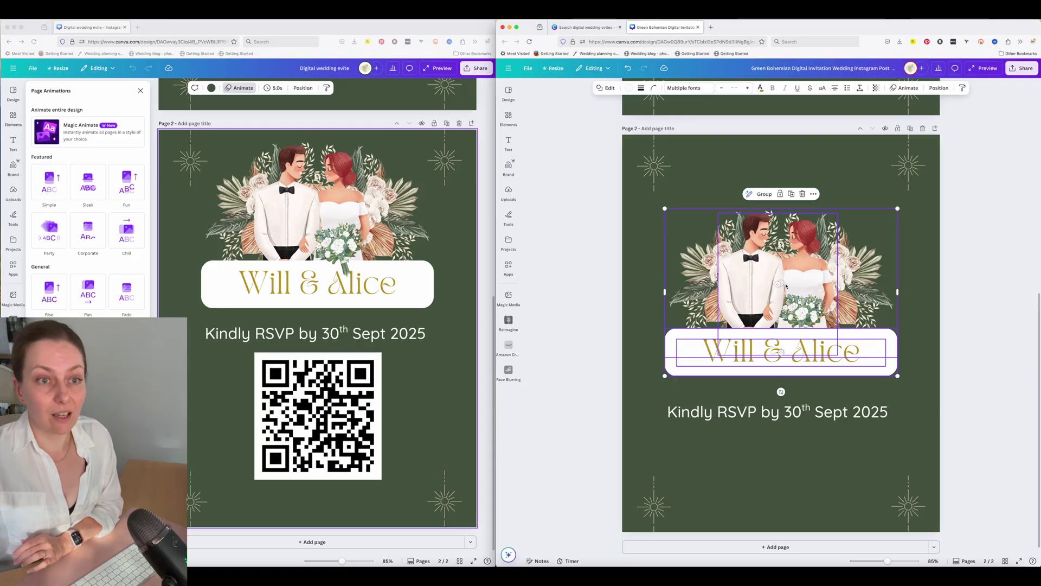
left_click_drag(764, 278, 764, 220)
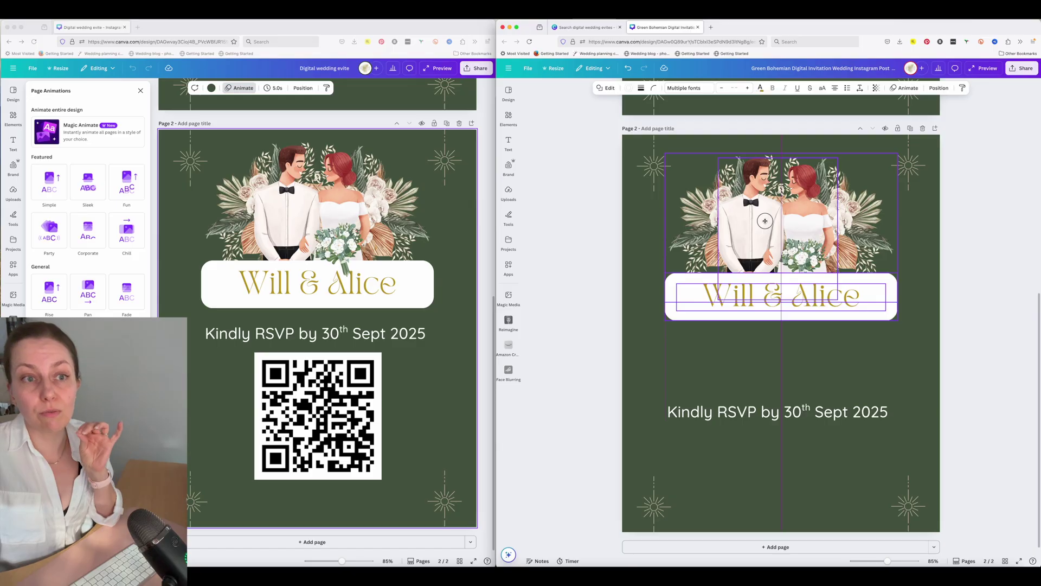
key("Escape")
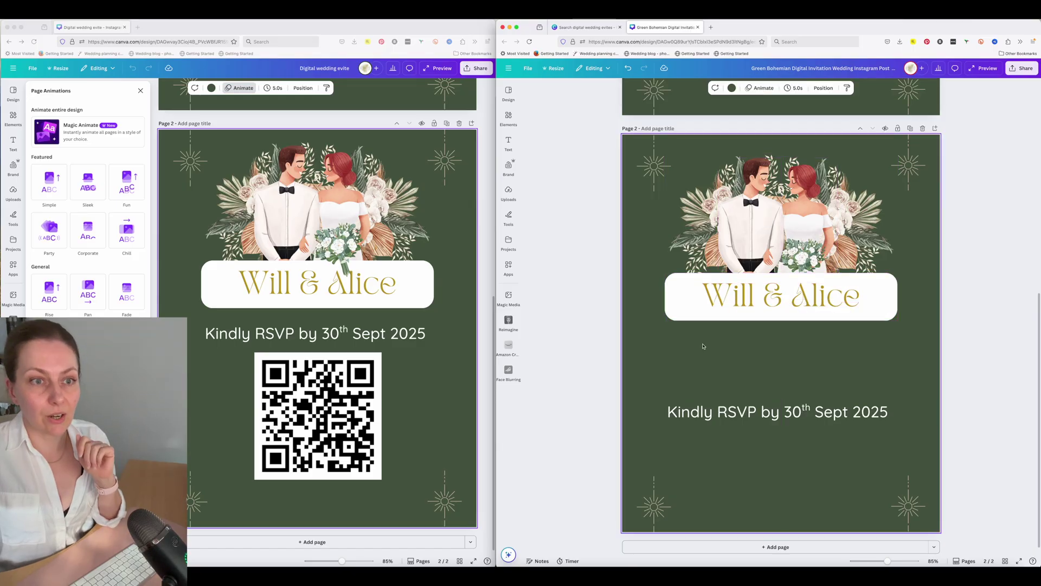
Step: Move the RSVP line up to sit just beneath the names banner on page 2
left_click(742, 415)
left_click_drag(742, 416, 748, 347)
left_click(732, 382)
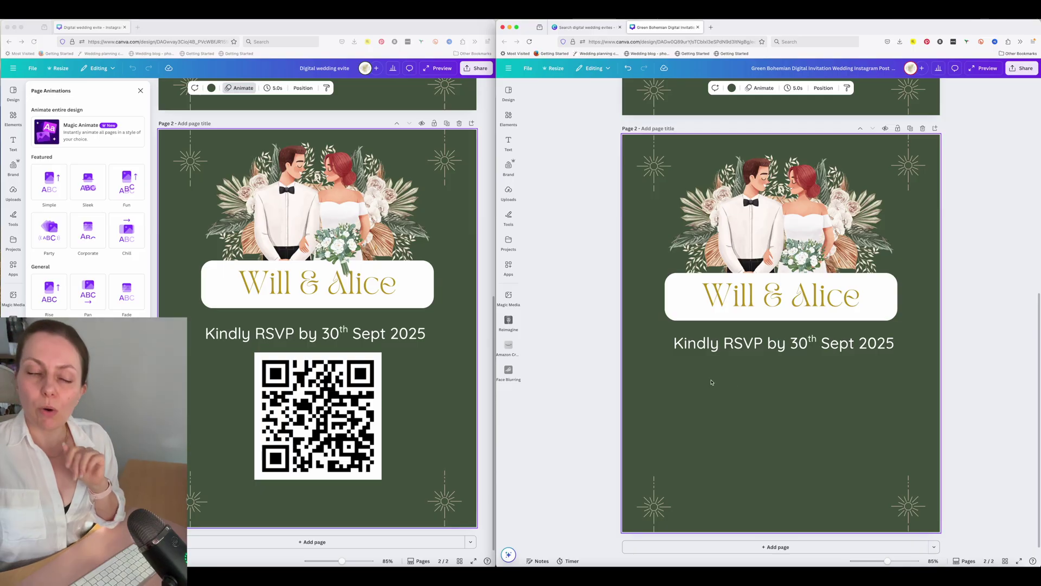
Step: Apply the Burst text animation to the RSVP line, playing on enter, and lower its intensity to about a fifth of the range
left_click(707, 352)
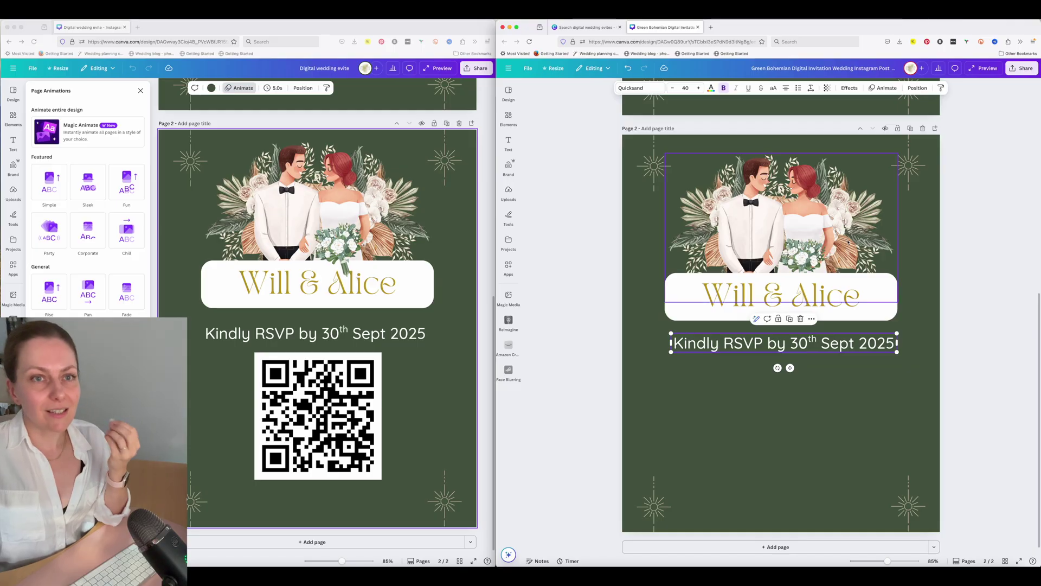
left_click(886, 89)
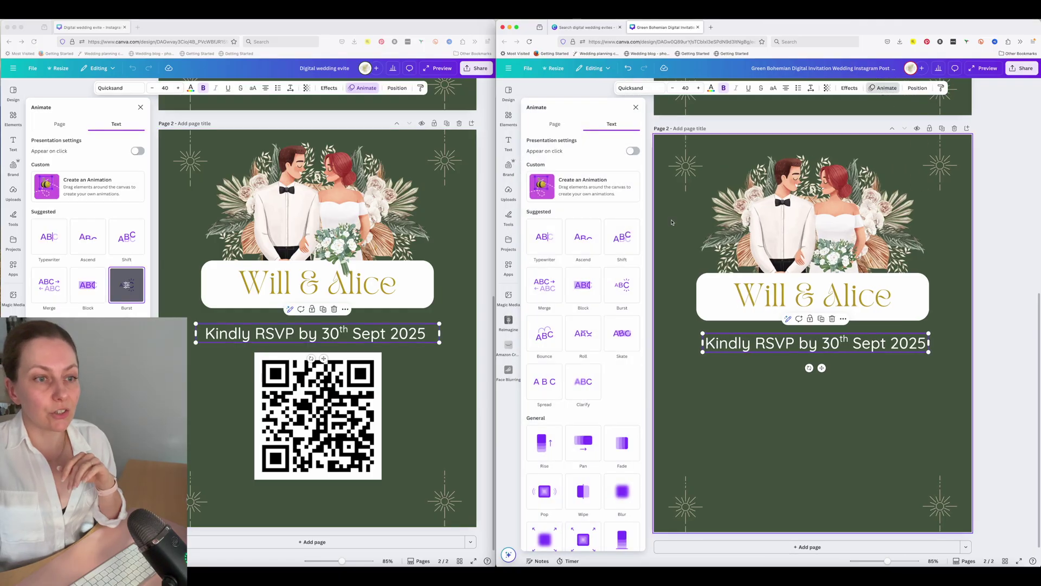
left_click(616, 286)
left_click_drag(580, 373, 548, 370)
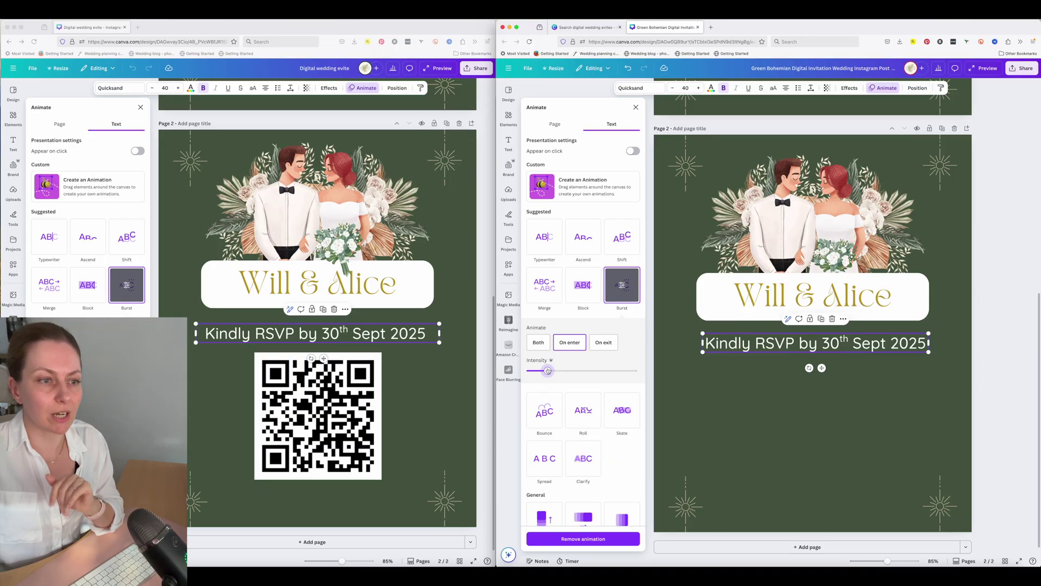
key("Escape")
Step: Preview the animated evite and compare its second page with the finished example
left_click(191, 295)
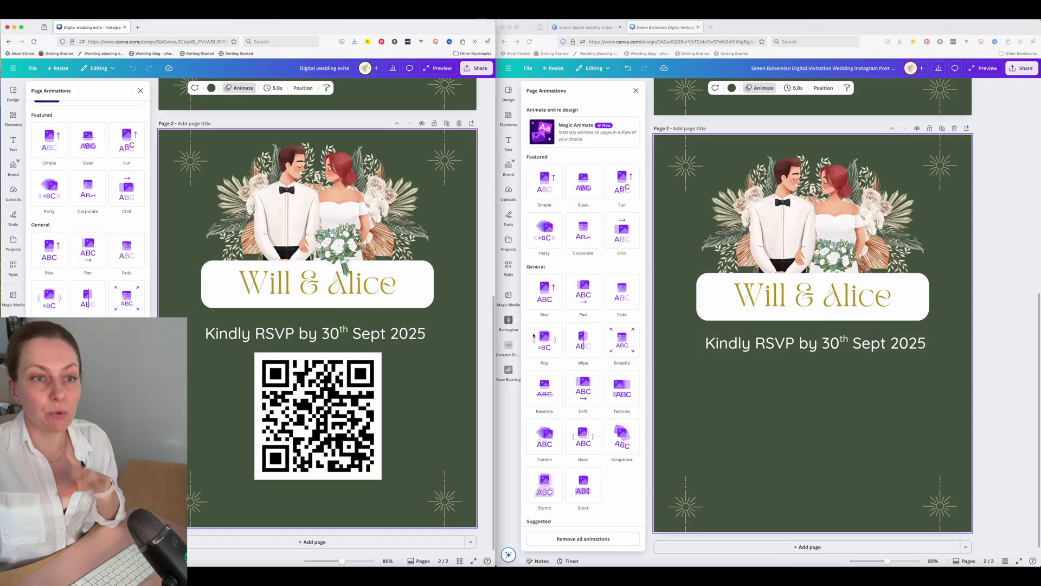
left_click(761, 402)
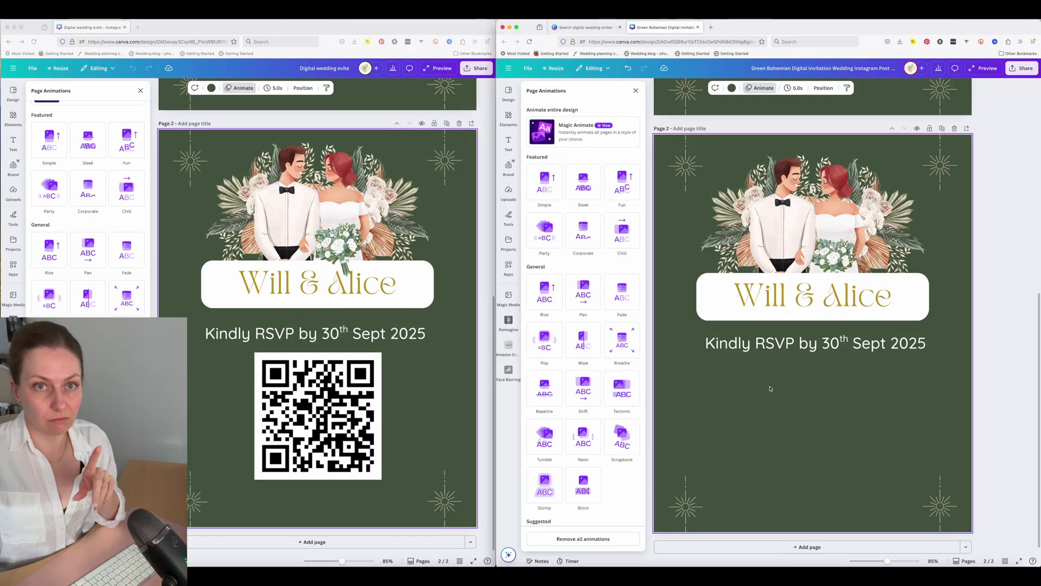
left_click(986, 68)
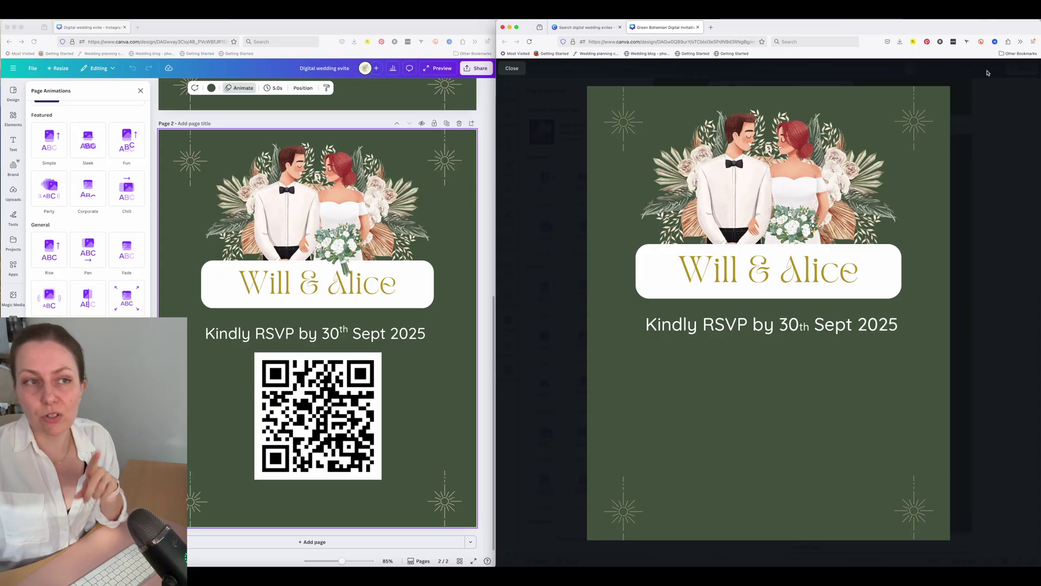
left_click(768, 313)
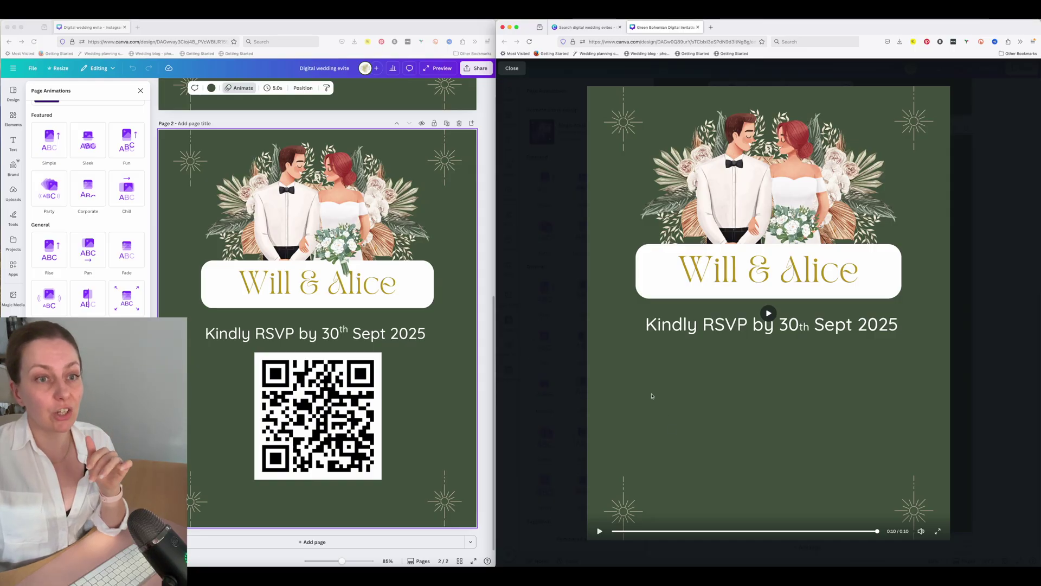
key("super+grave")
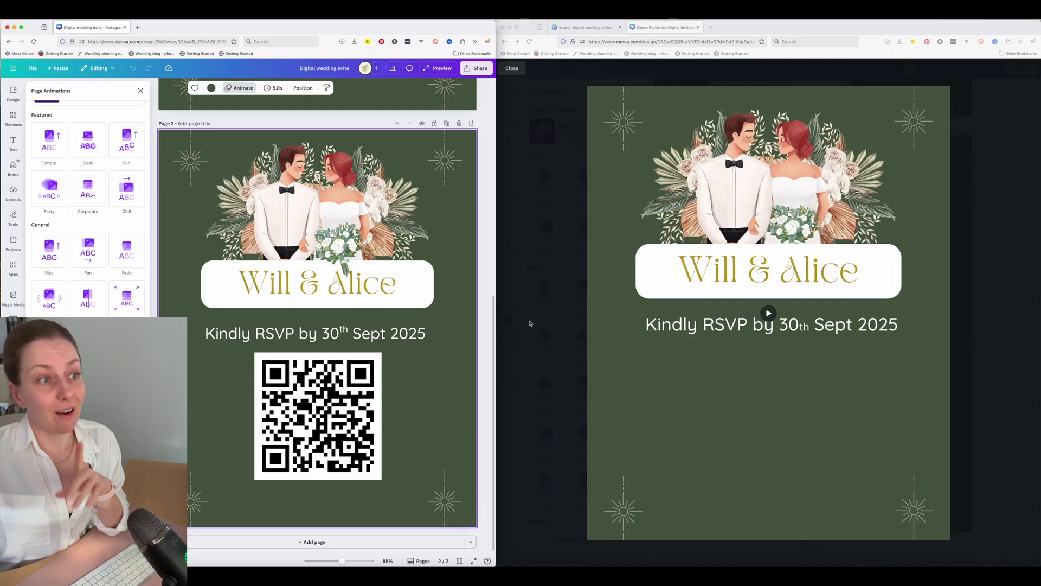
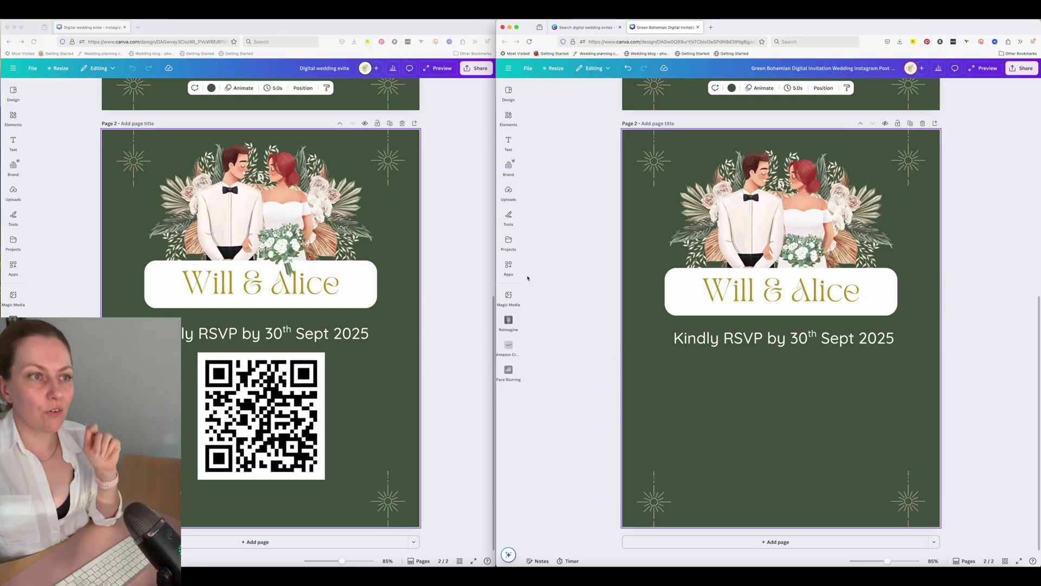
Step: Search the elements library for a QR code generator
left_click(502, 273)
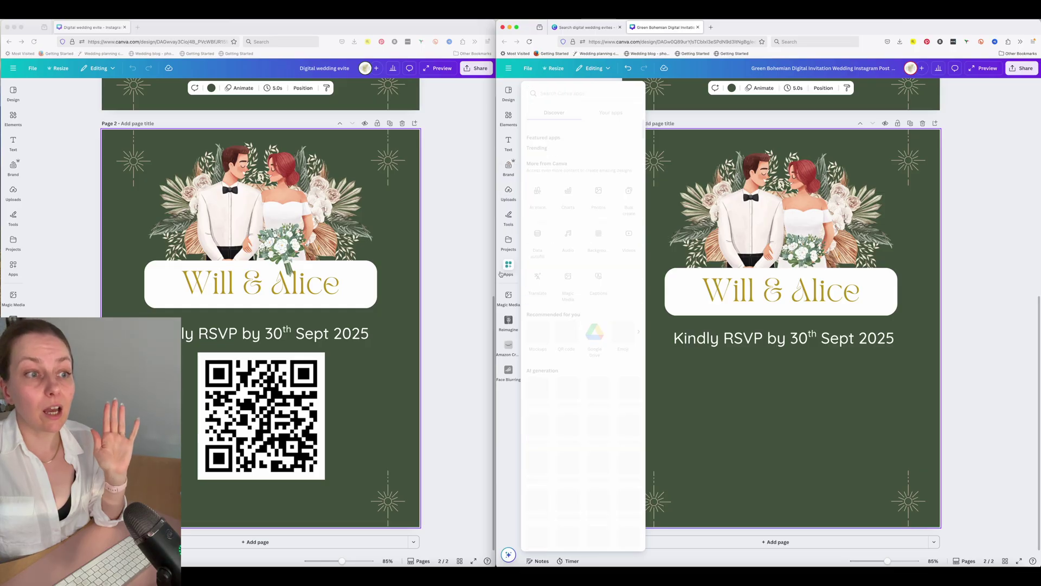
left_click(509, 118)
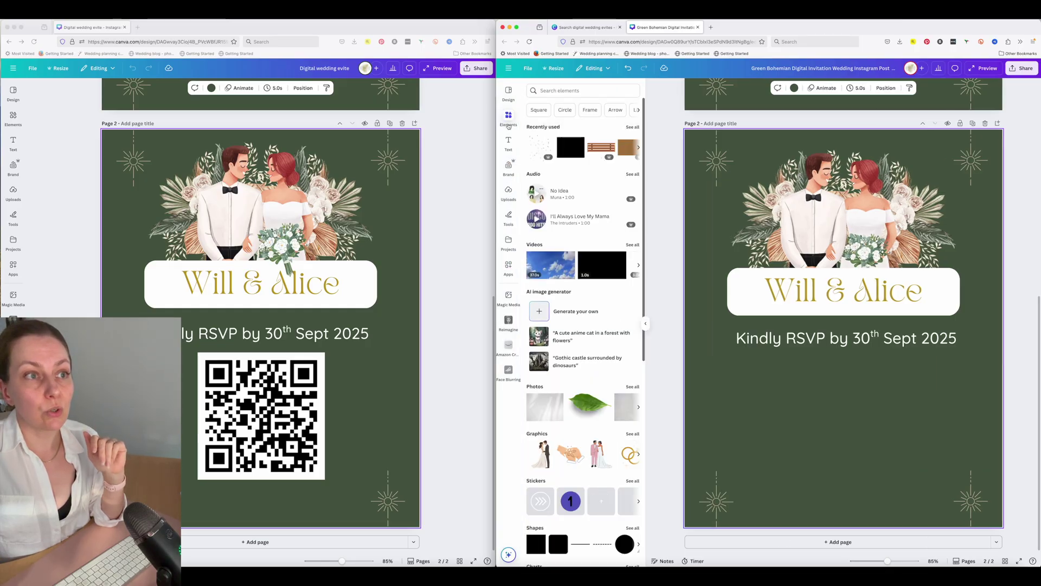
left_click(560, 91)
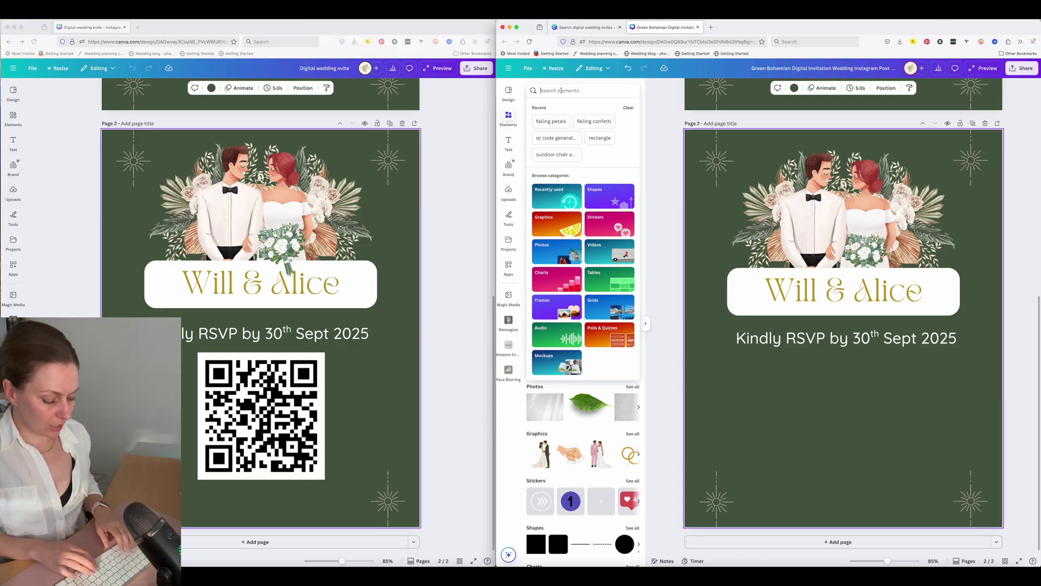
type("qr cod")
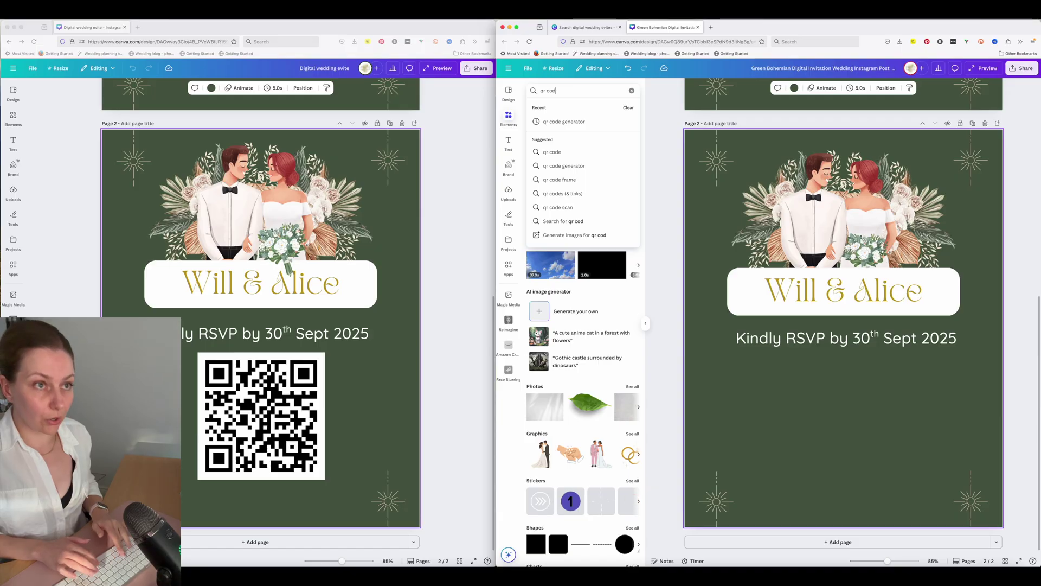
left_click(572, 122)
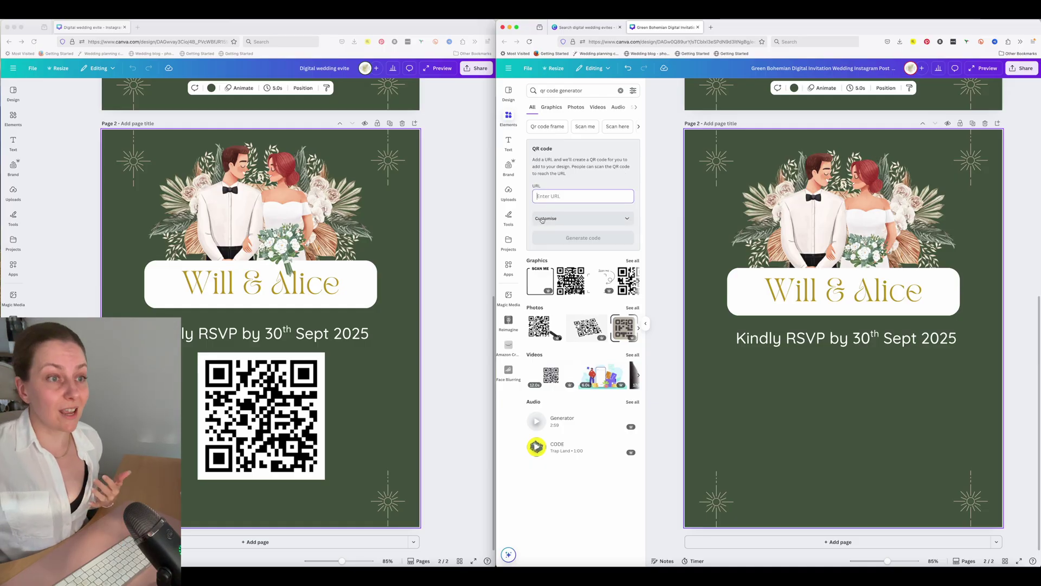
left_click(542, 219)
left_click(547, 195)
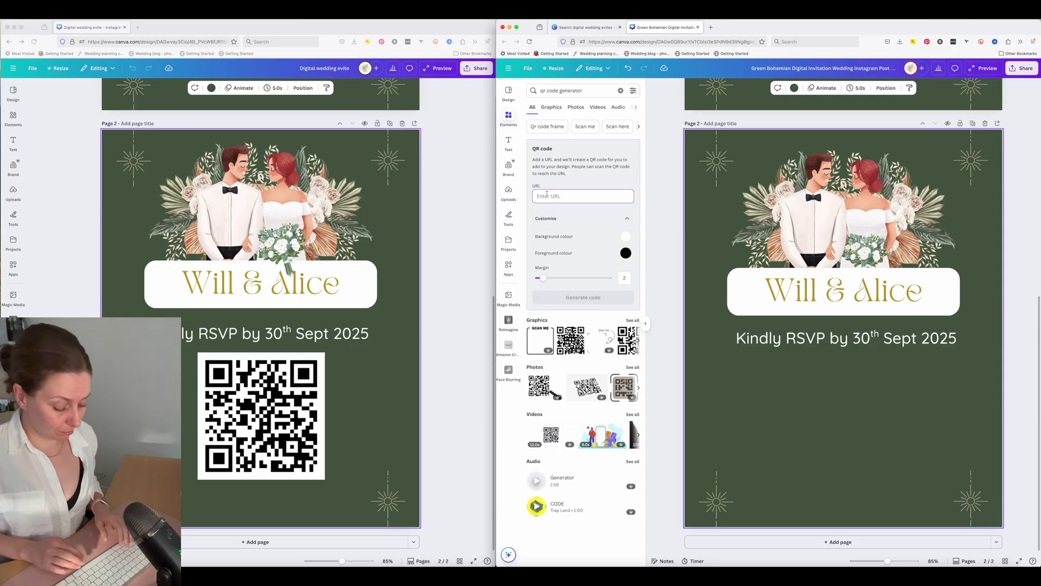
type("www.youtube.com/bridesociety")
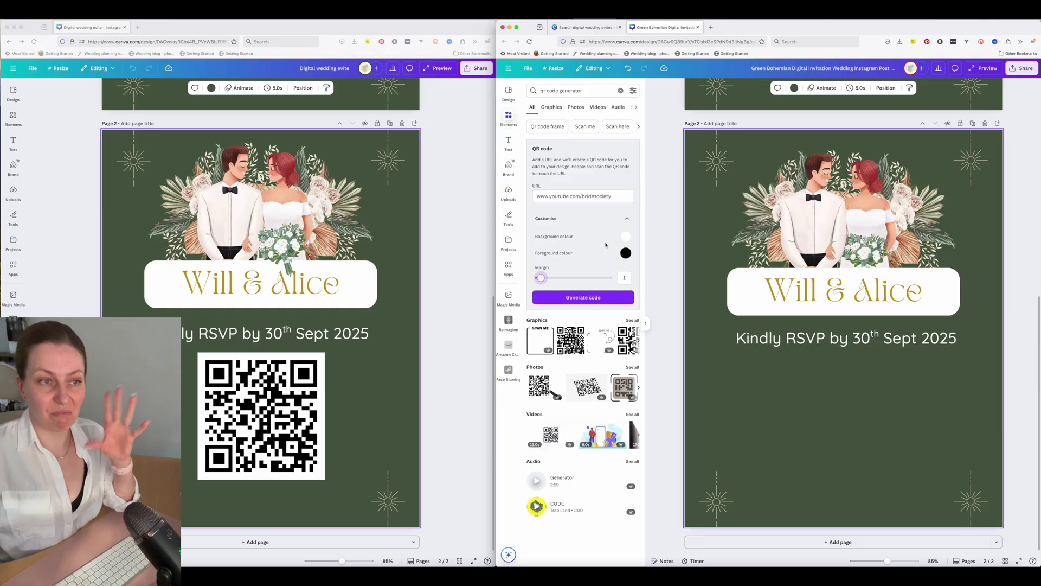
left_click(587, 297)
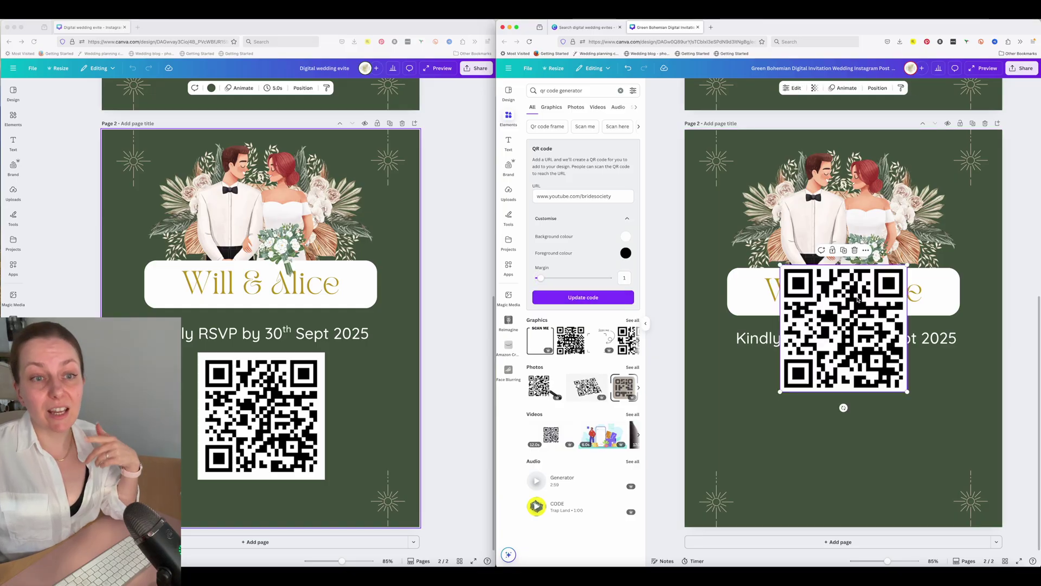
Step: Move the QR code down to sit beneath the RSVP line on page 2
left_click(645, 324)
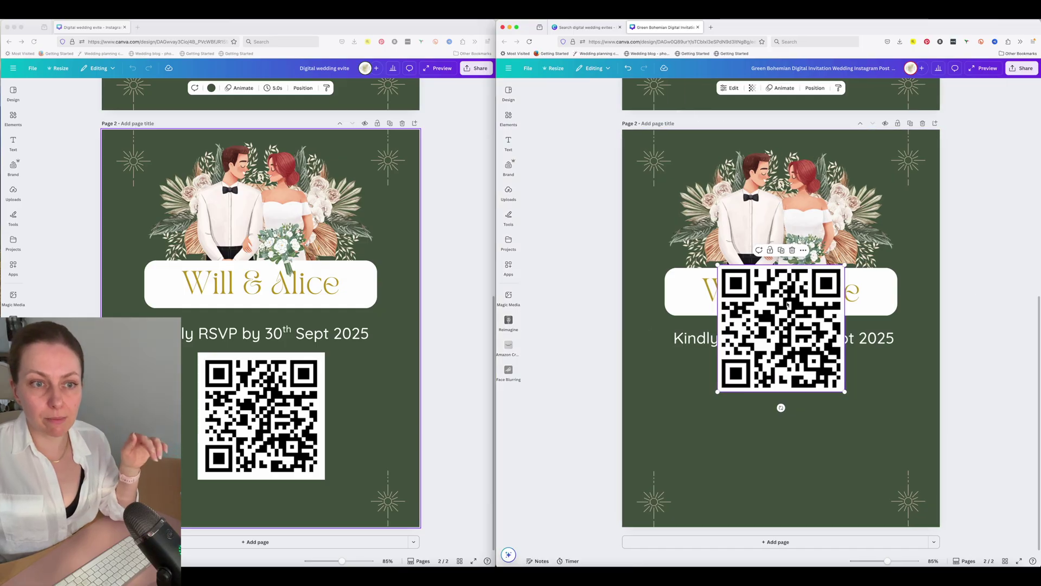
left_click_drag(784, 302, 784, 405)
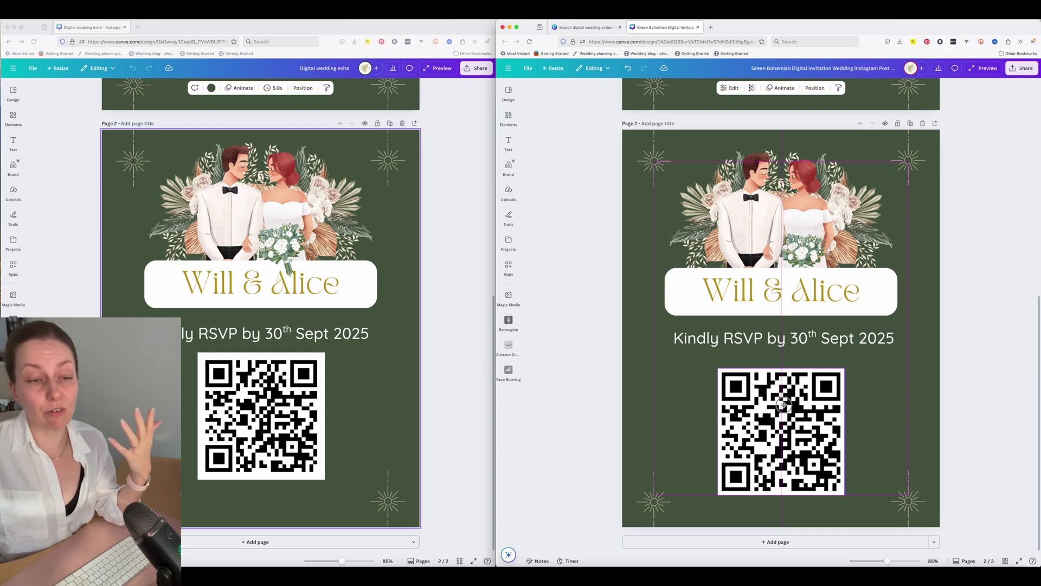
left_click_drag(784, 405, 784, 404)
left_click(692, 401)
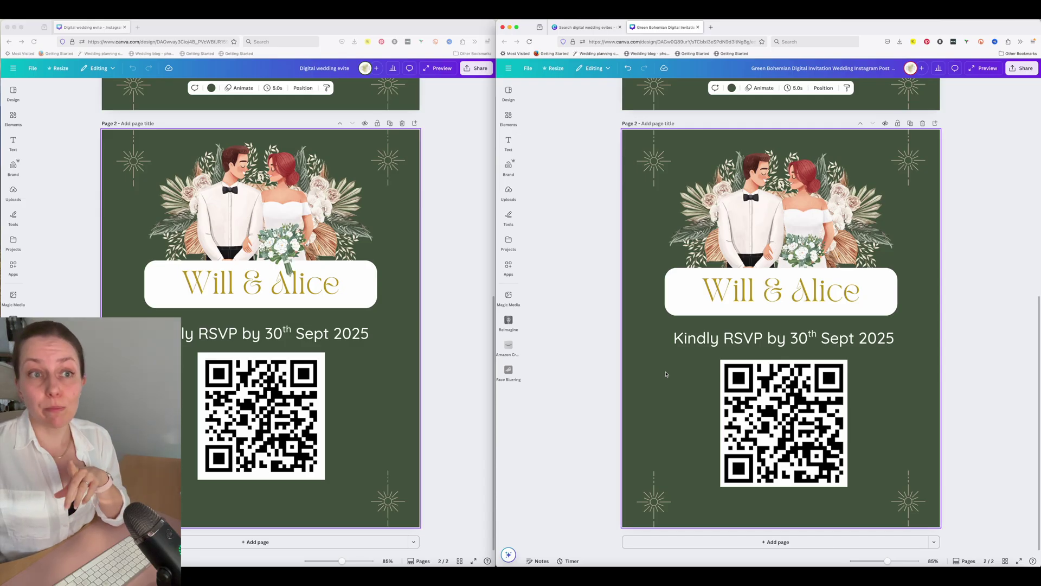
Step: Add a Flow transition between page 1 and page 2
scroll(666, 374, "up", 5)
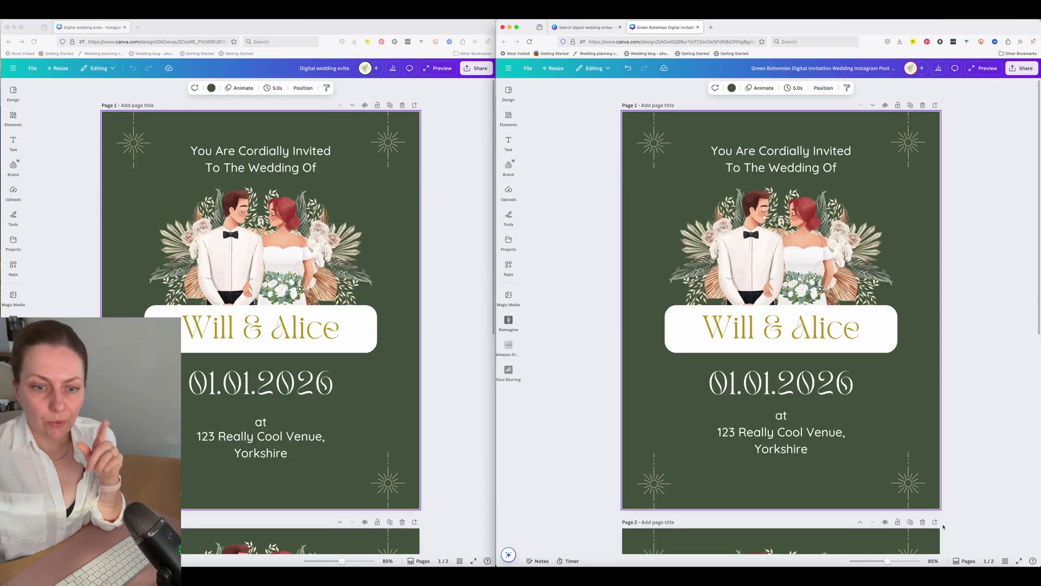
left_click(1006, 562)
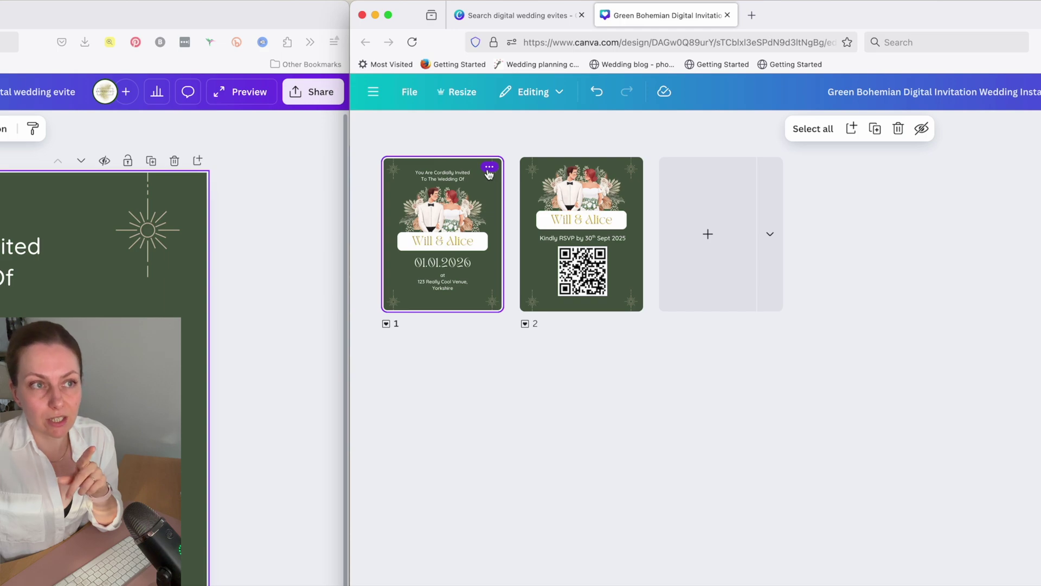
left_click(489, 168)
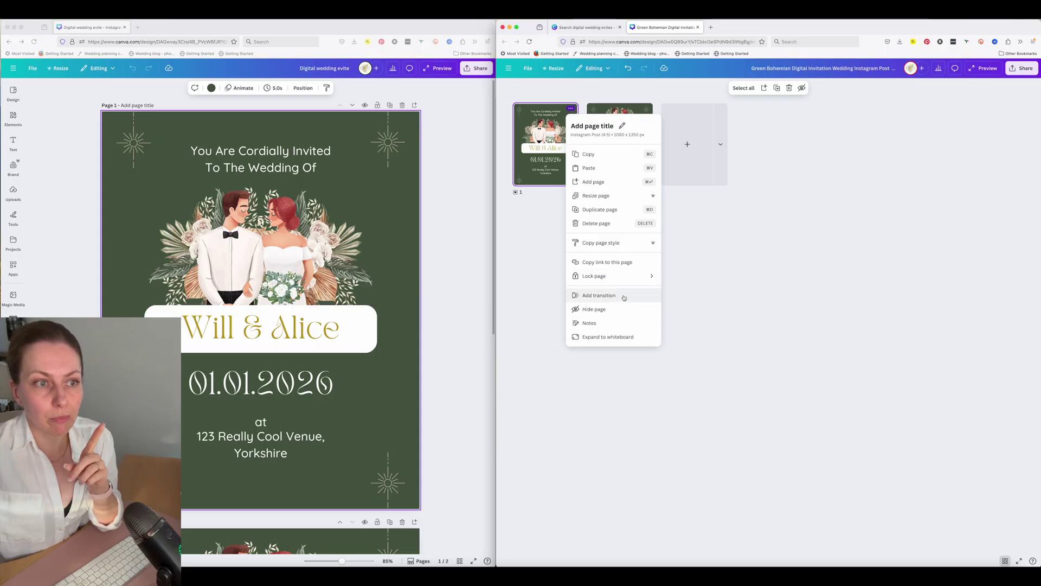
left_click(581, 295)
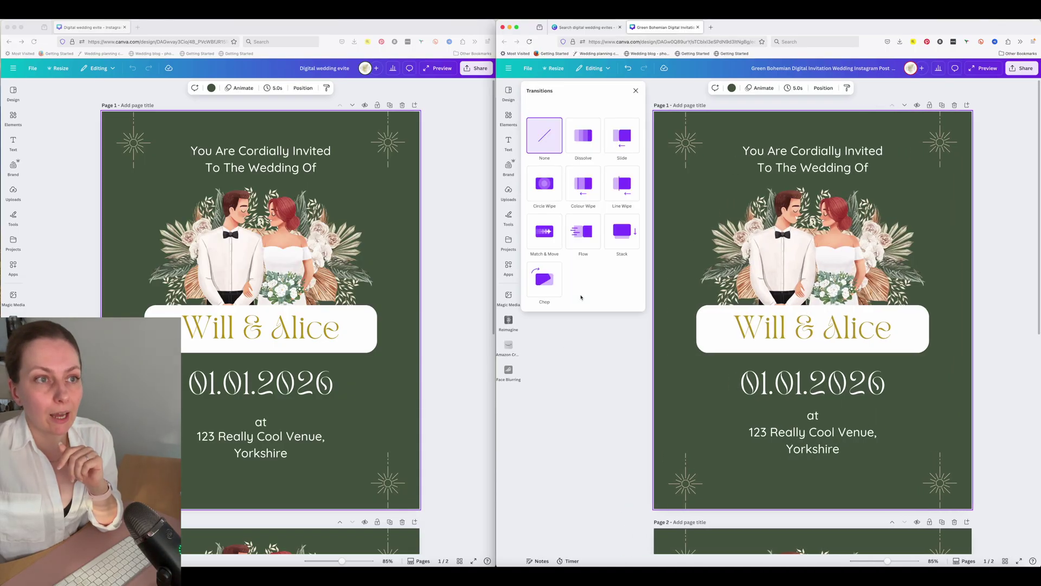
left_click(583, 232)
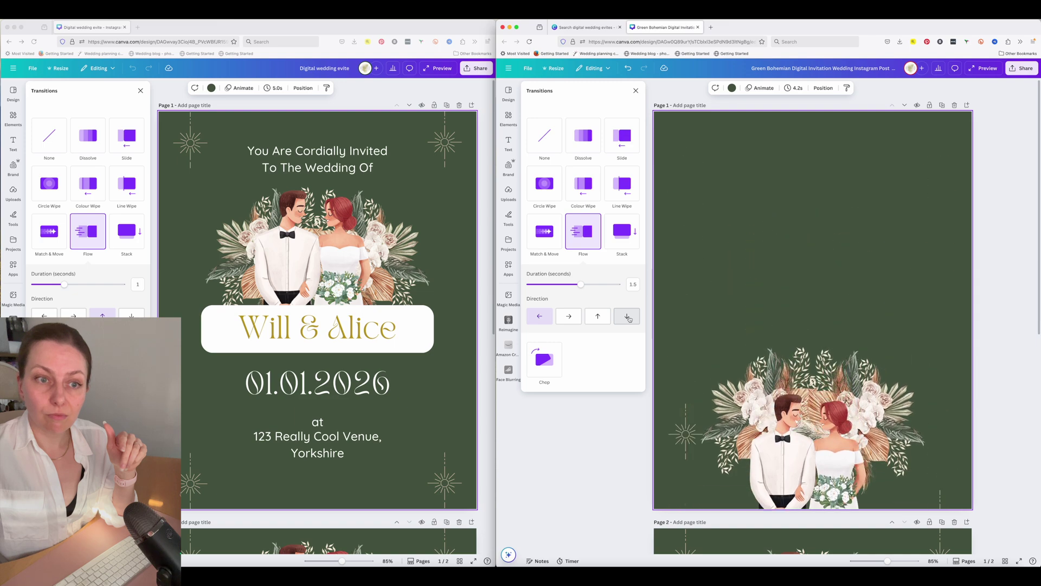
Step: Set the Flow transition's direction to upward and its duration to 1 second
left_click(597, 317)
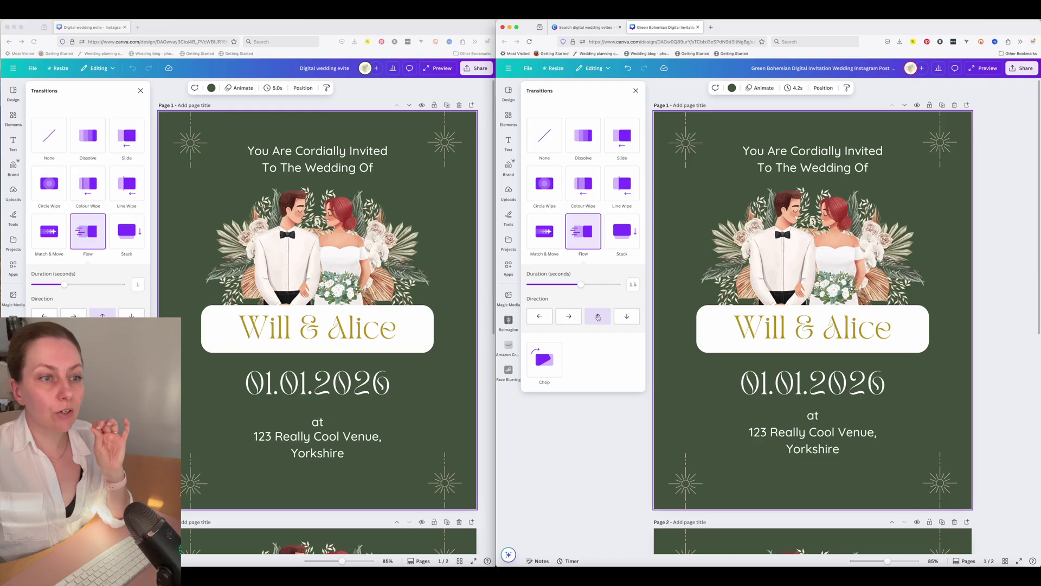
left_click_drag(581, 284, 562, 286)
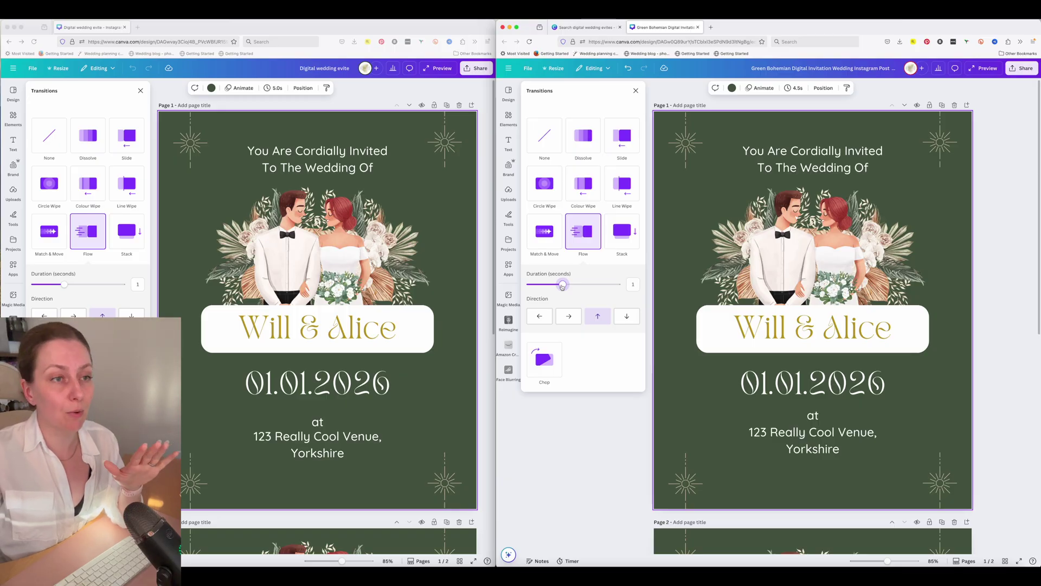
left_click(562, 286)
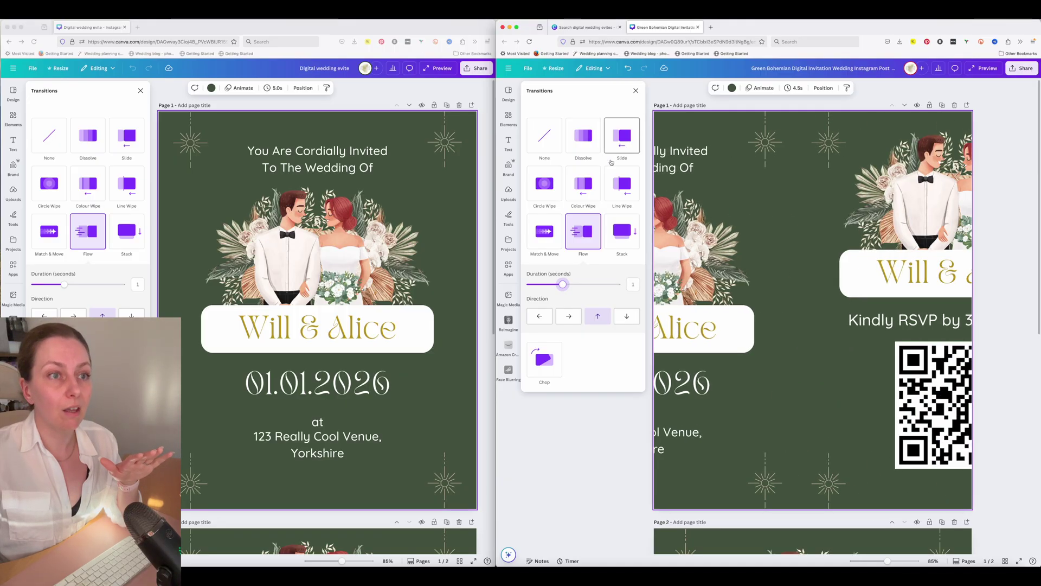
left_click(636, 91)
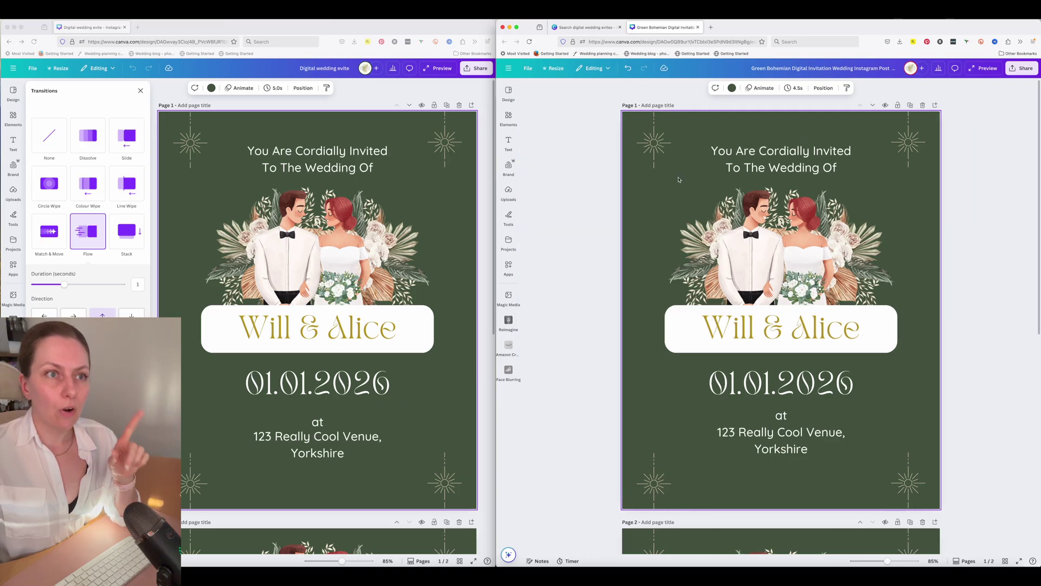
Step: Preview the full evite to check the page transition and the RSVP page with its QR code
left_click(982, 68)
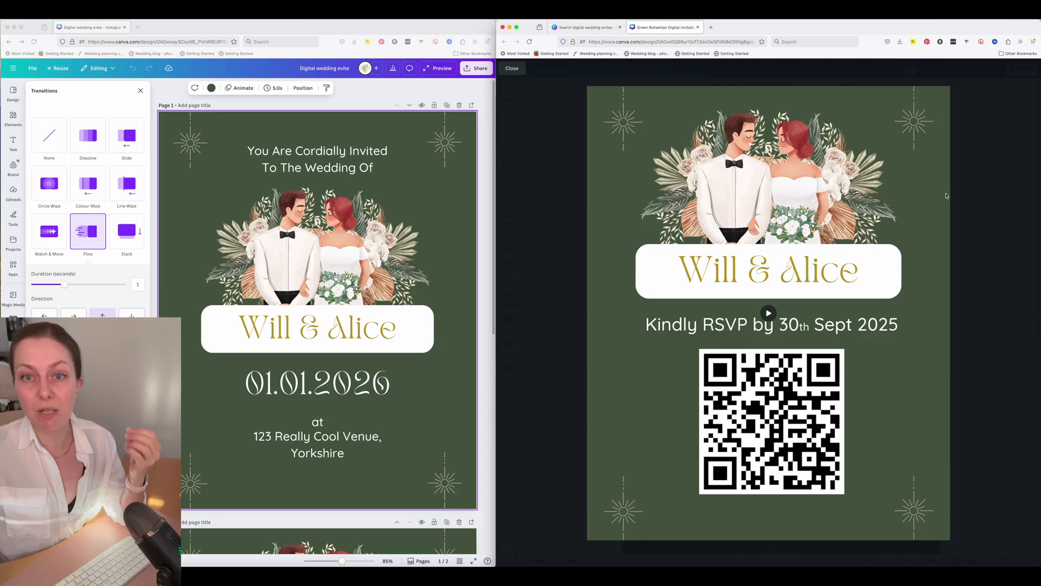
mouse_move(803, 247)
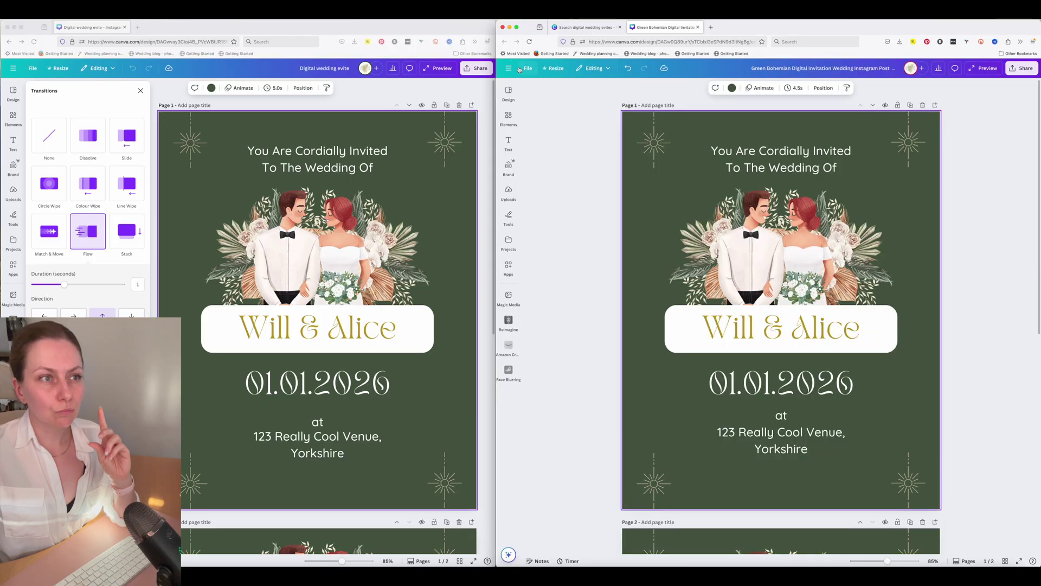
left_click(512, 68)
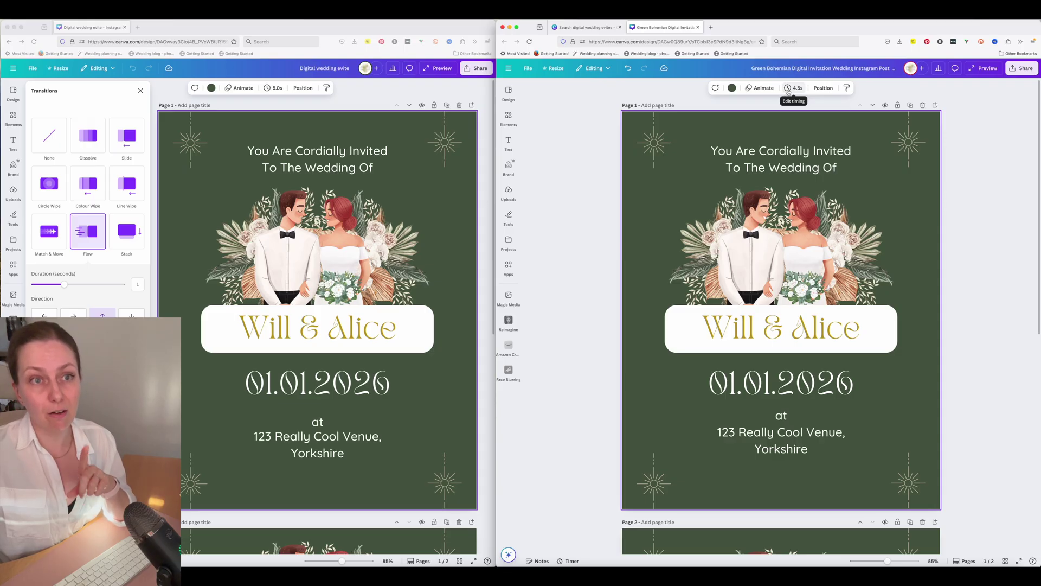
Step: Set the page timing to 5.5 seconds and apply it to both pages
left_click(788, 89)
mouse_move(754, 117)
left_mouse_down()
mouse_move(781, 117)
mouse_move(762, 117)
left_mouse_up()
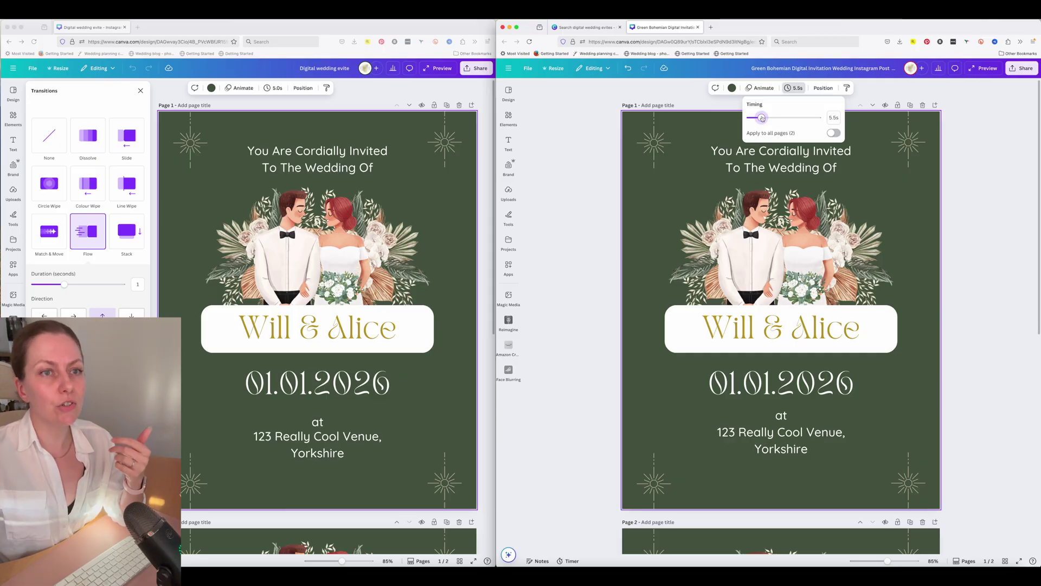
left_click(834, 133)
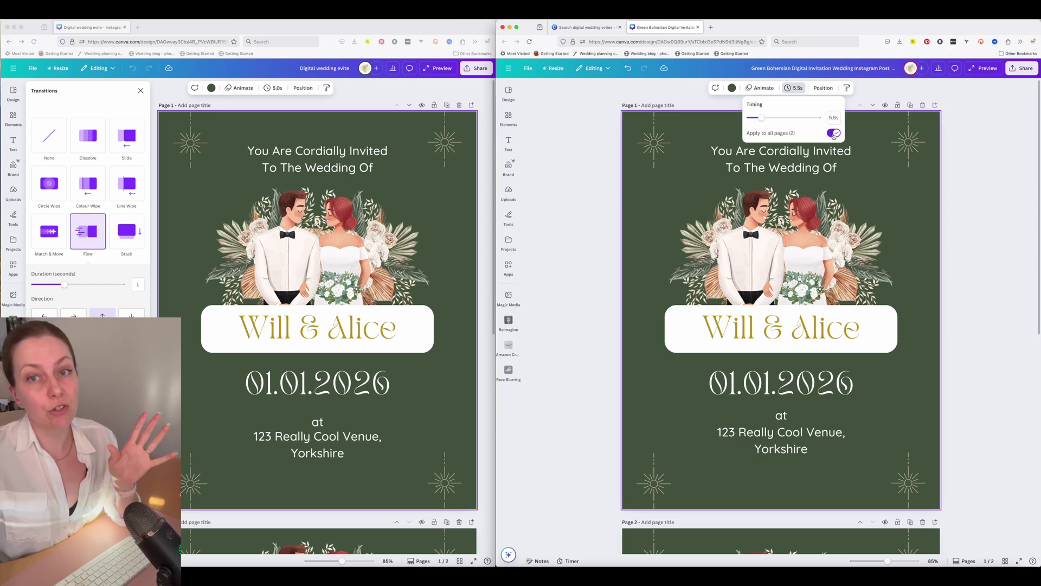
left_click(677, 165)
scroll(677, 165, "down", 10)
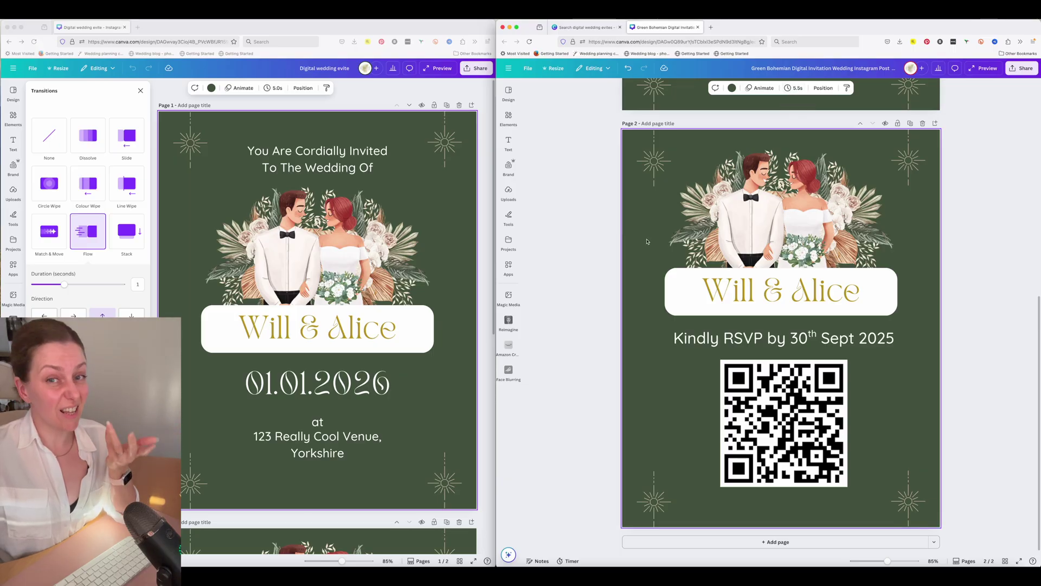
scroll(648, 246, "up", 10)
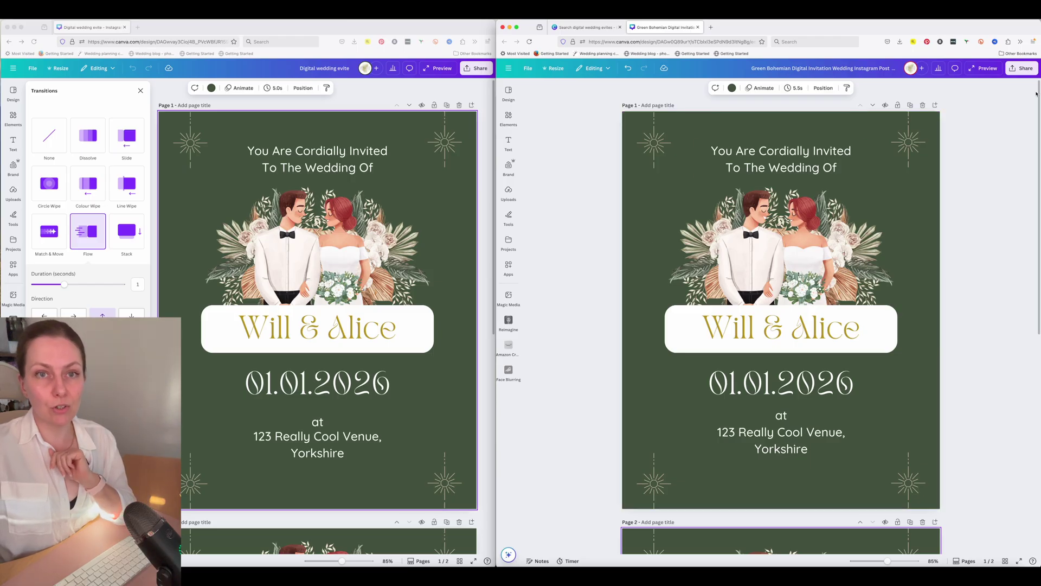
Step: Create a public view link for the evite, enable notifications when it is accessed, and copy the link
left_click(1018, 72)
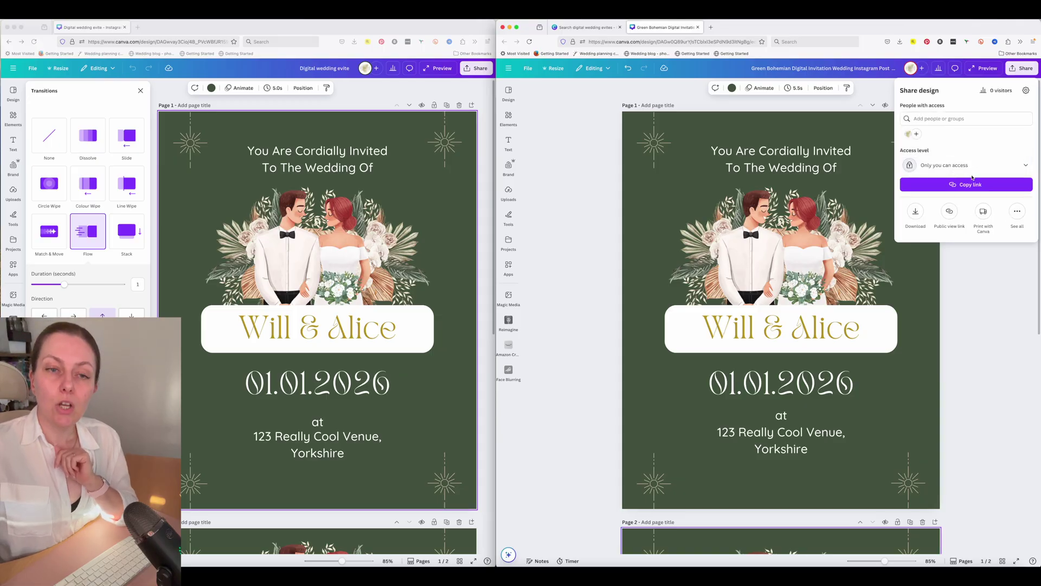
left_click(949, 212)
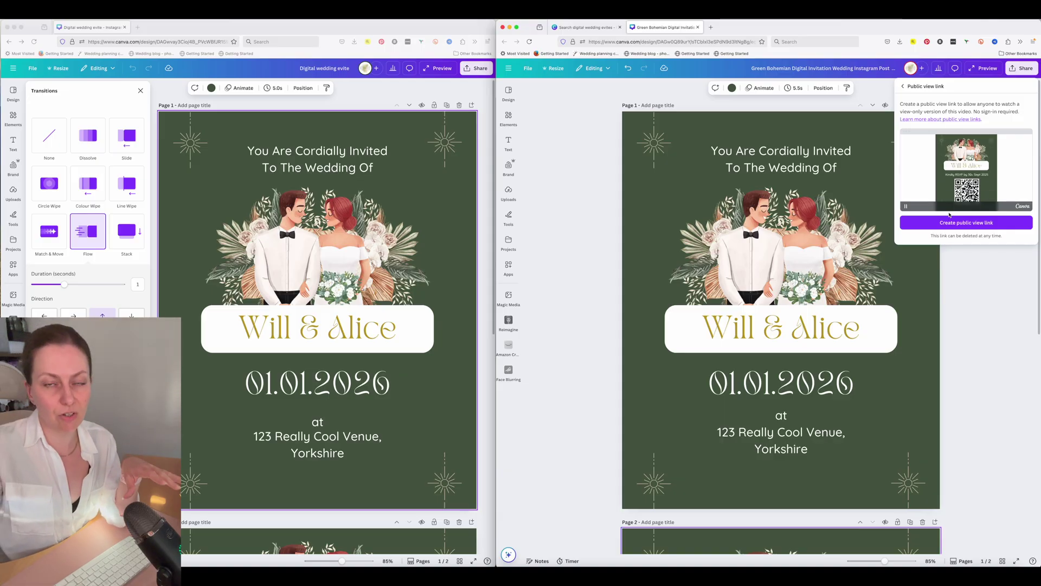
left_click(941, 223)
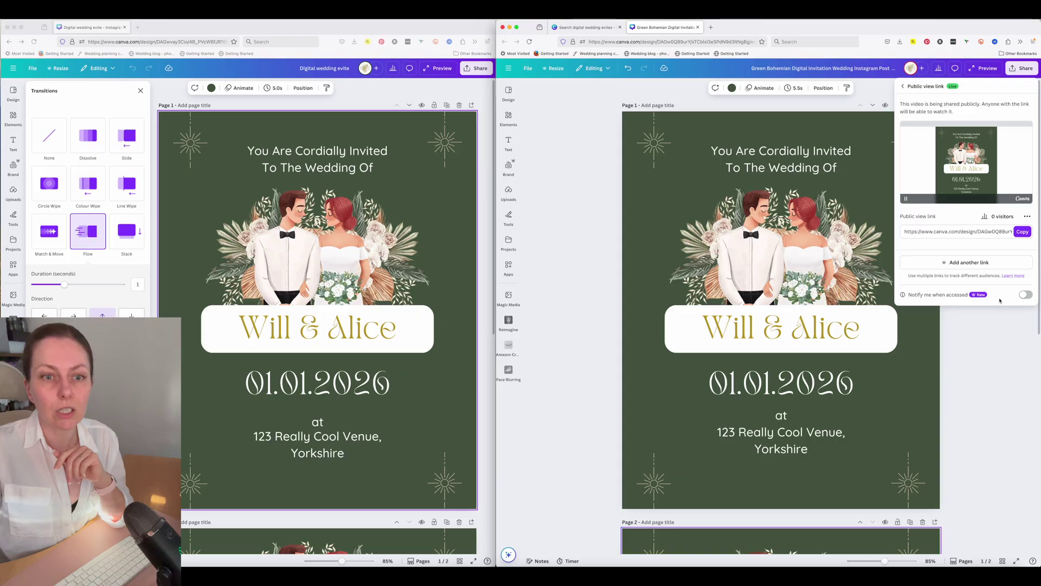
left_click(1027, 295)
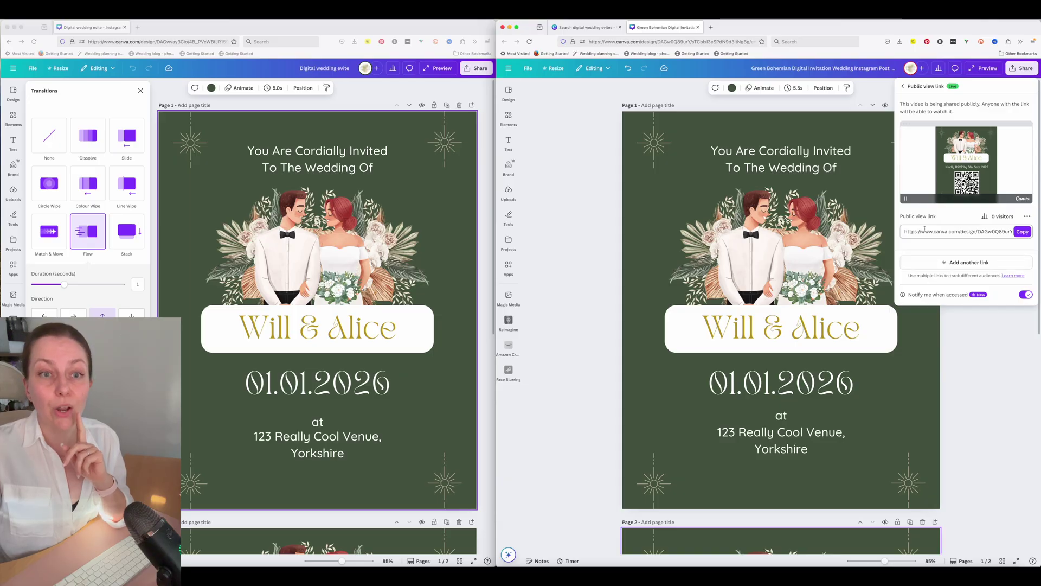
left_click(1022, 232)
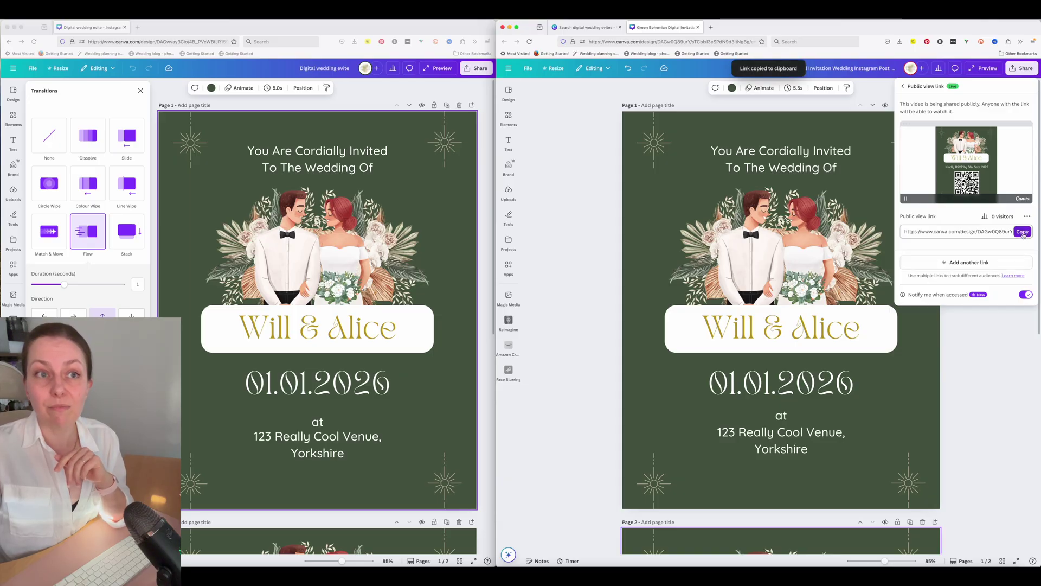
Step: Open the copied public view link in a new browser tab, play the evite, and return to the design
key("super+t")
key("super+v")
key("Return")
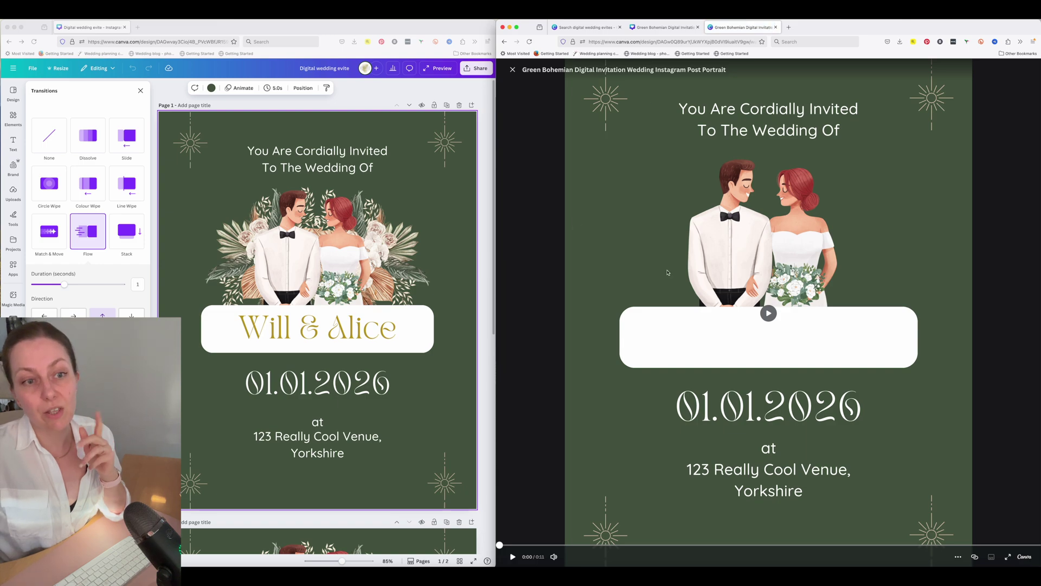
left_click(771, 317)
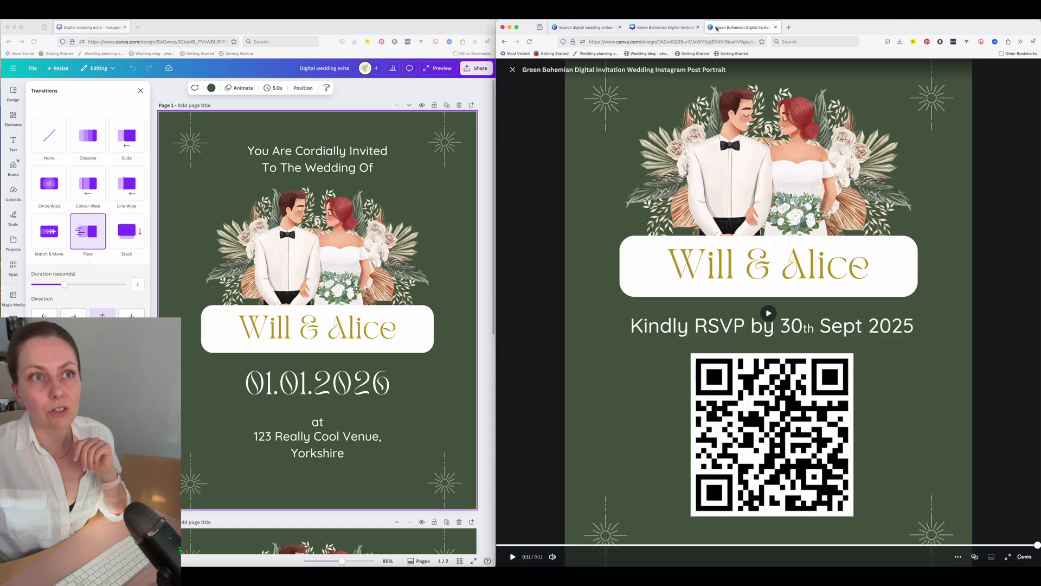
left_click(666, 28)
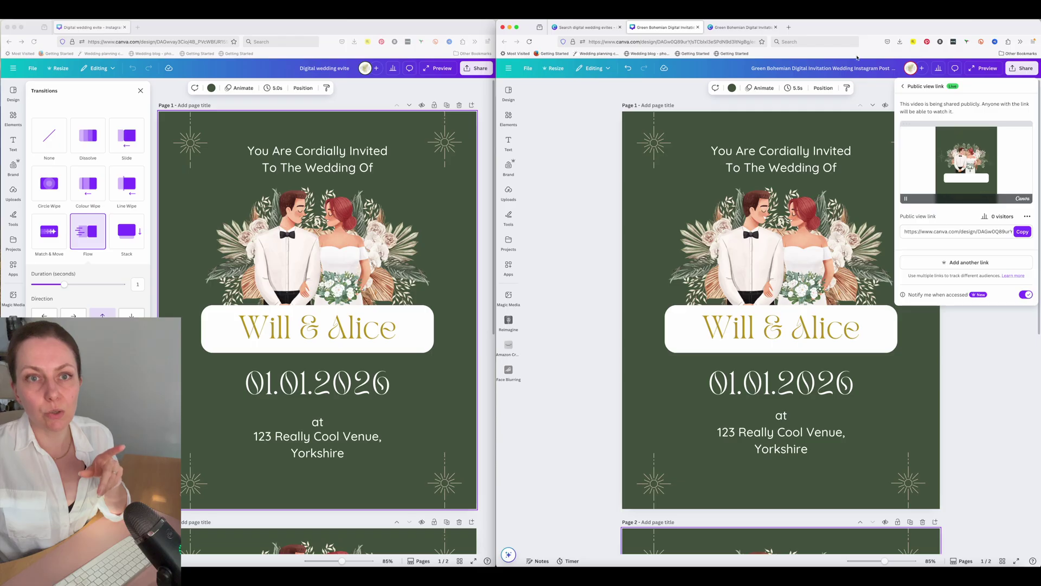
Step: Leave the public view link settings and open the download options, keeping MP4 Video as the file type
left_click(903, 87)
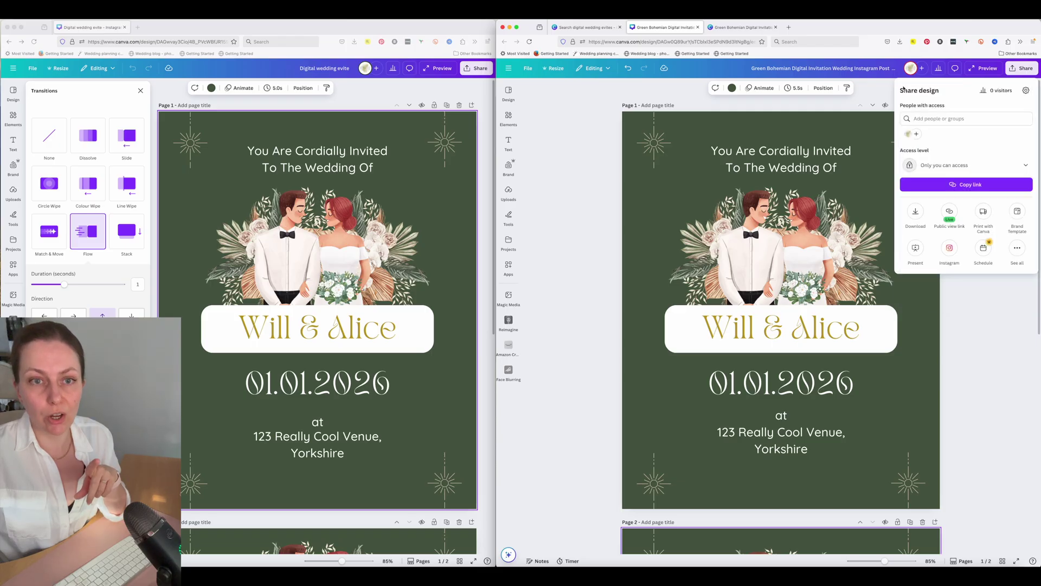
left_click(916, 212)
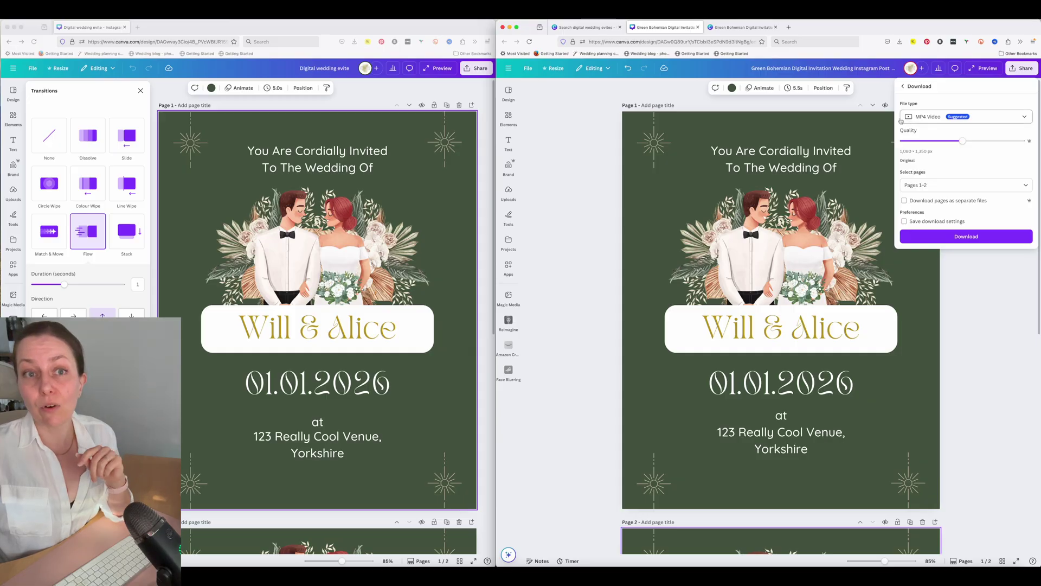
left_click(918, 118)
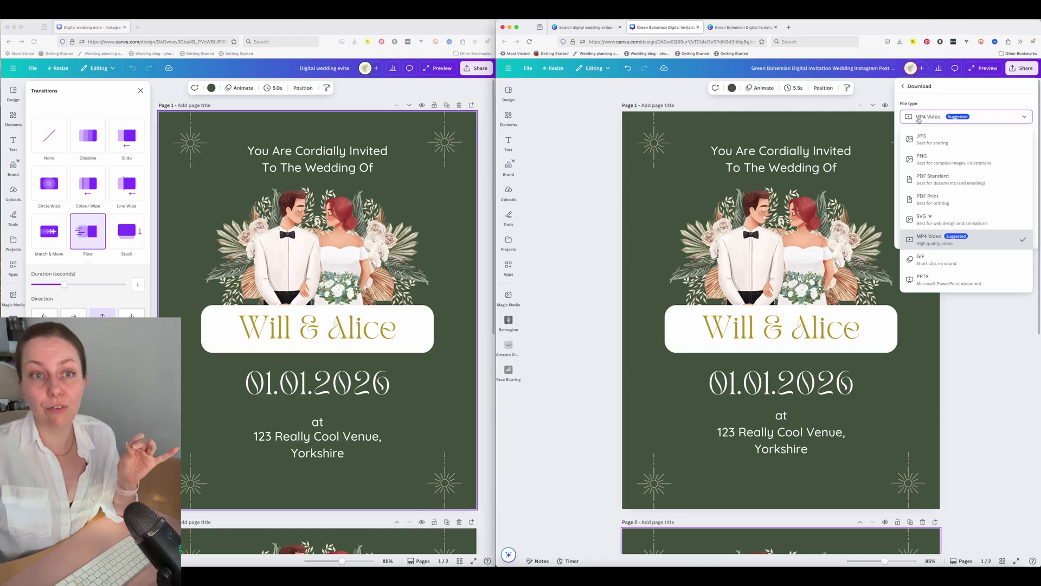
left_click(919, 120)
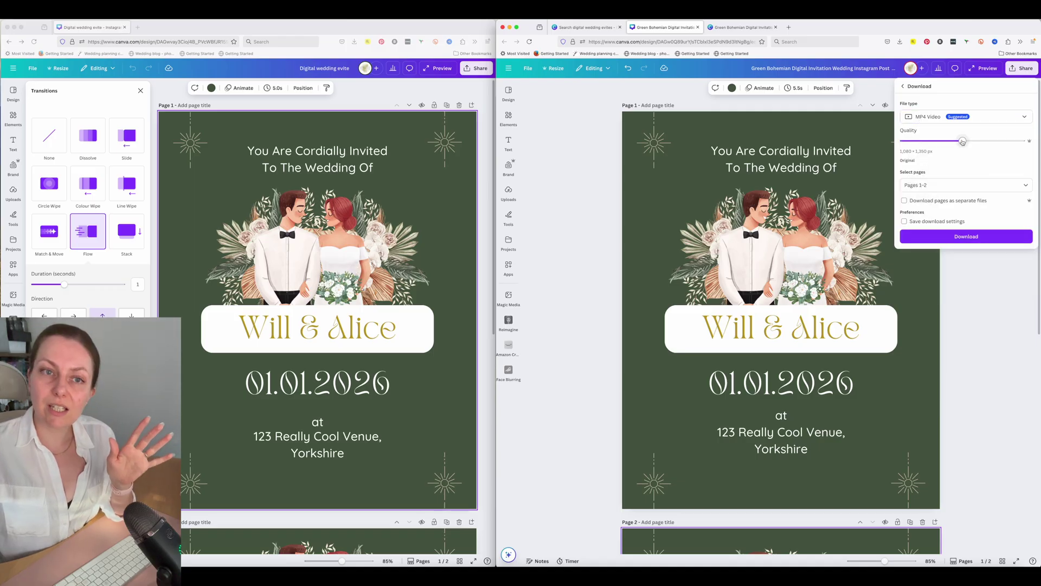
Step: Try the large-screen video quality and return the quality to the original 1,080 x 1,350 px
left_click_drag(962, 141, 1019, 142)
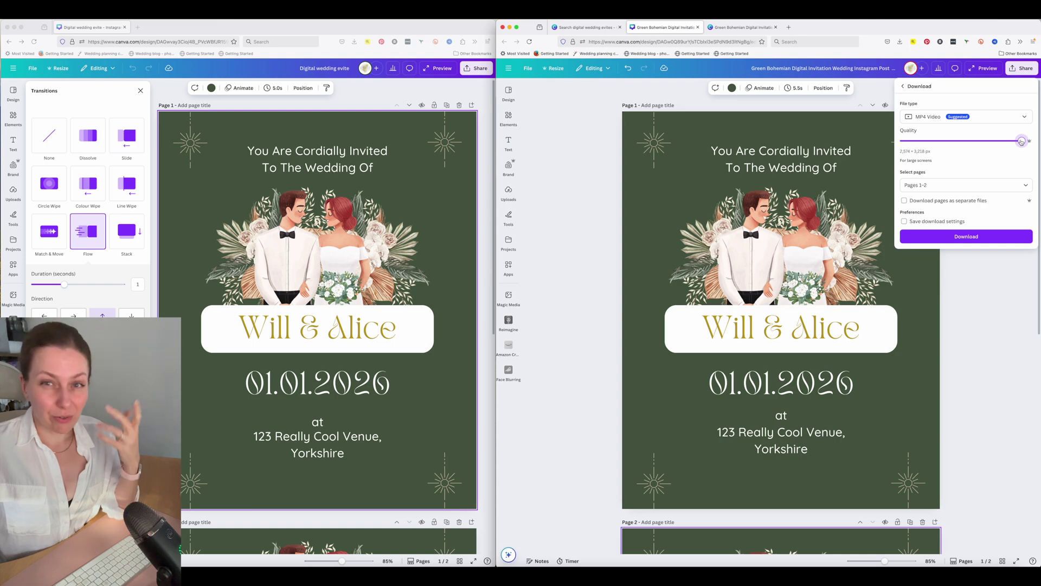
left_click(1021, 142)
left_click_drag(1022, 142, 968, 141)
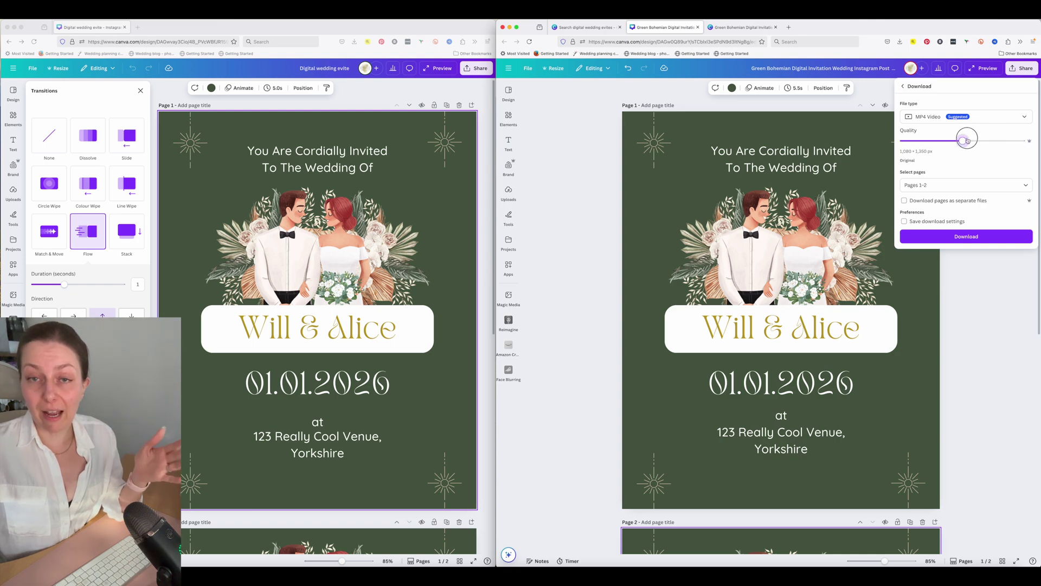
left_click_drag(968, 141, 968, 141)
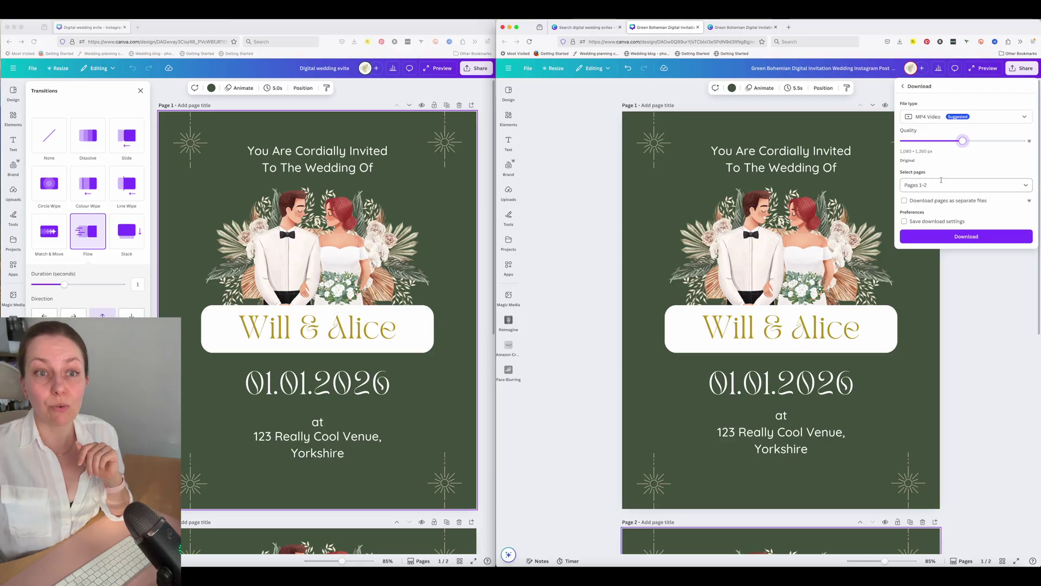
Step: Check the page selection, keeping pages 1-2, and download the evite as a single MP4 video
left_click(1025, 189)
left_click(979, 185)
left_click(980, 185)
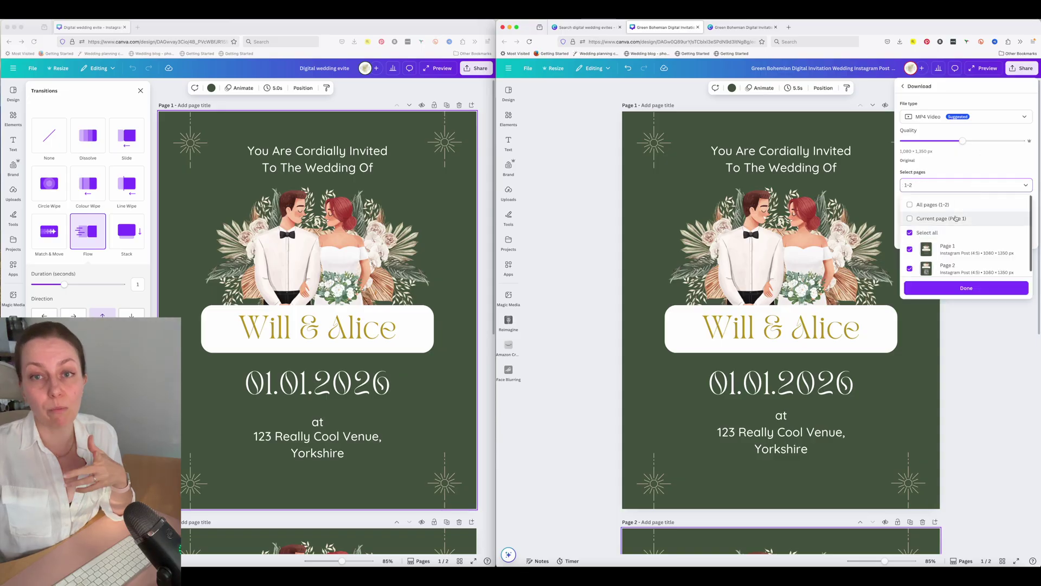
left_click(942, 169)
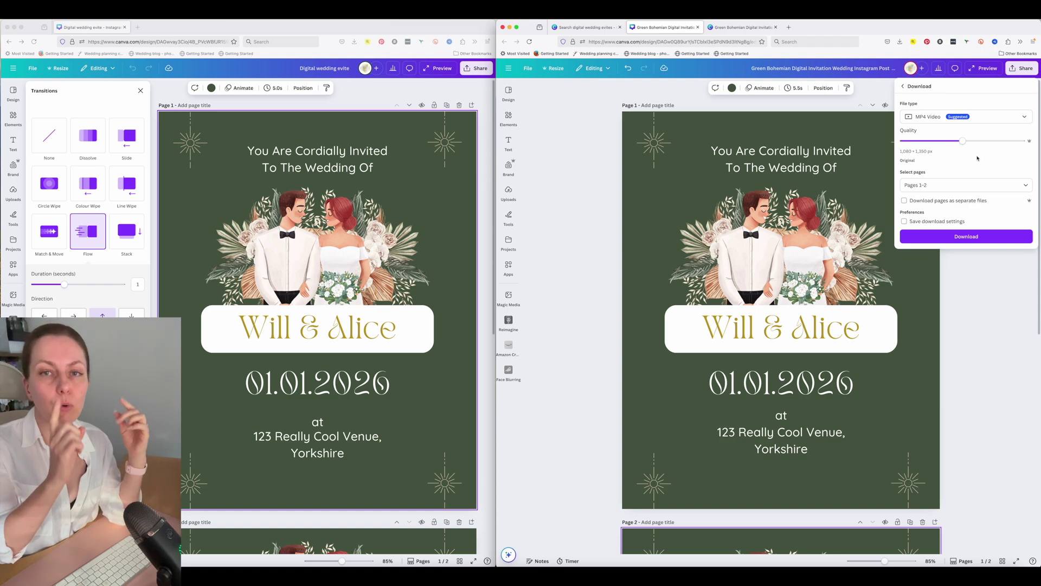
left_click(945, 237)
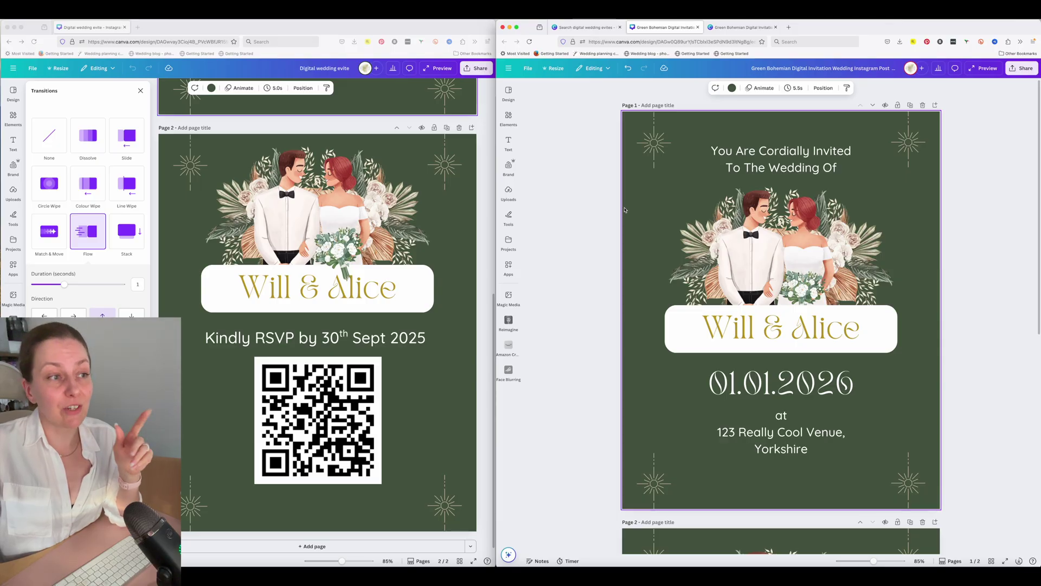
left_click(347, 239)
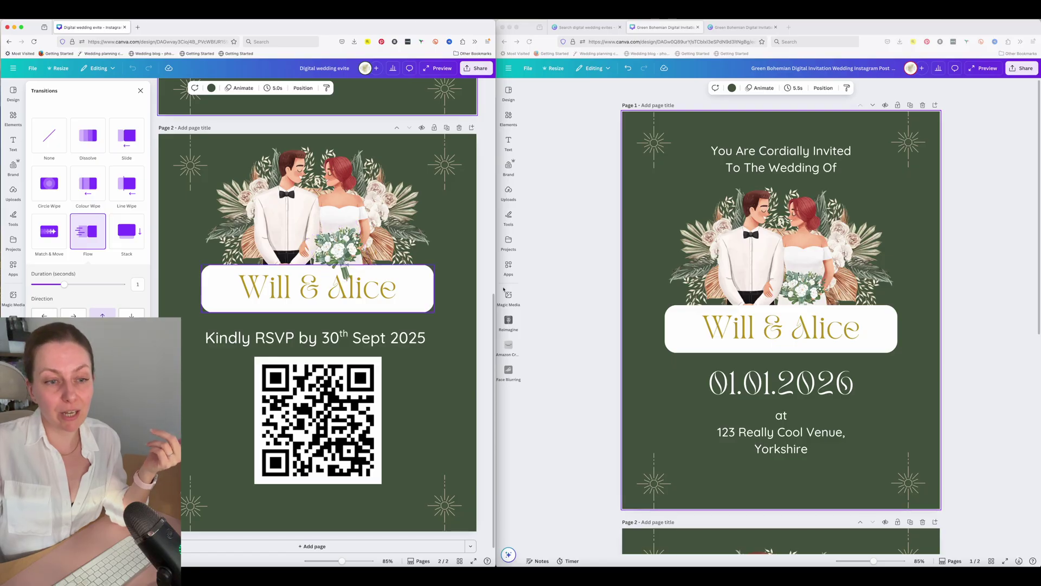
left_click(608, 315)
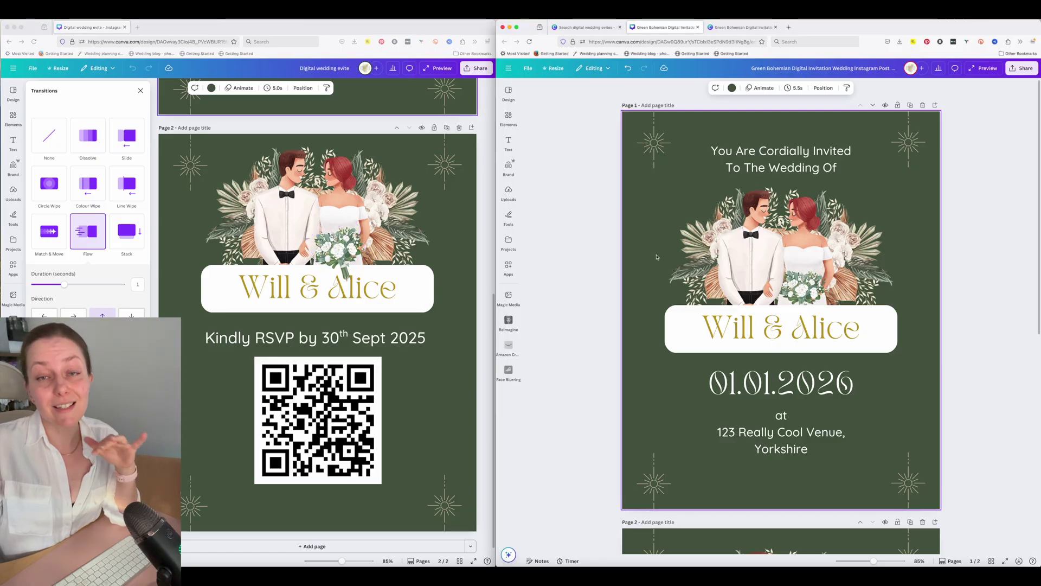